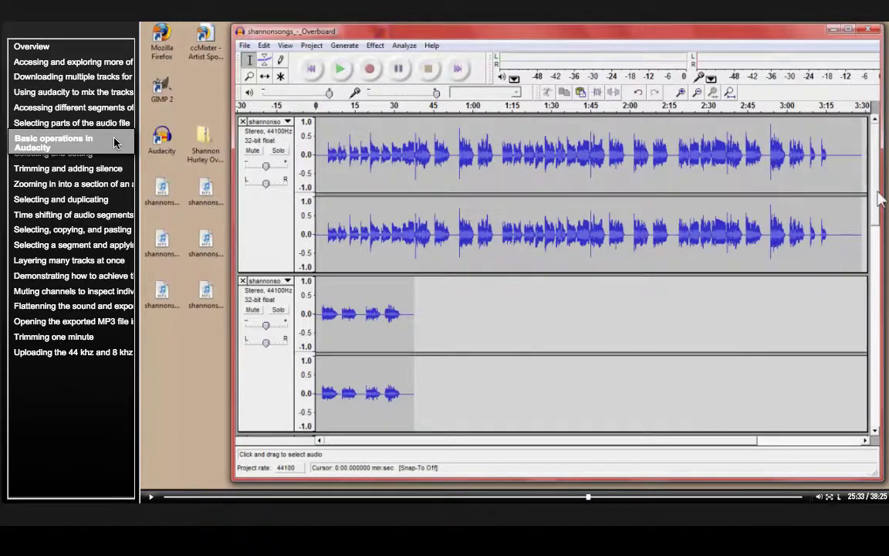
- Jump to the "Basic operations in Audacity" and "Muting channels to inspect individual tracks" chapters in the example video's table of contents
left_click(114, 142)
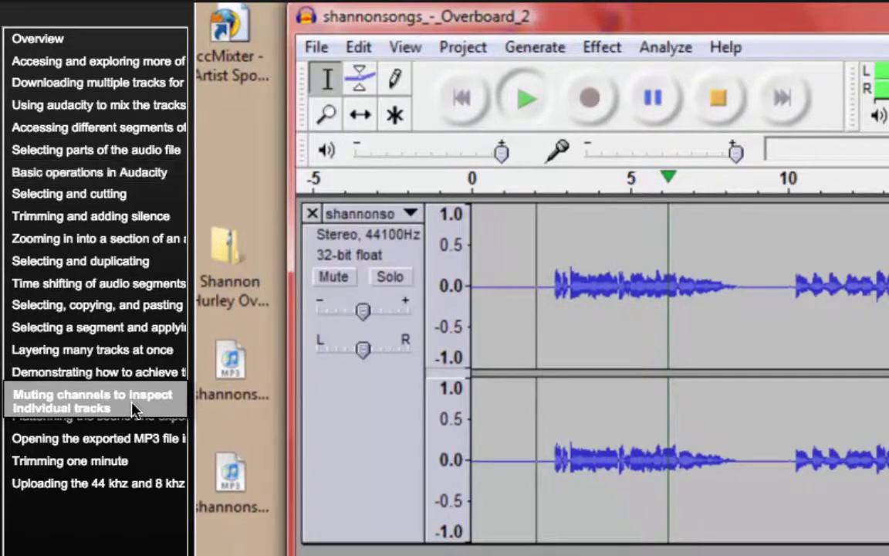
left_click(93, 395)
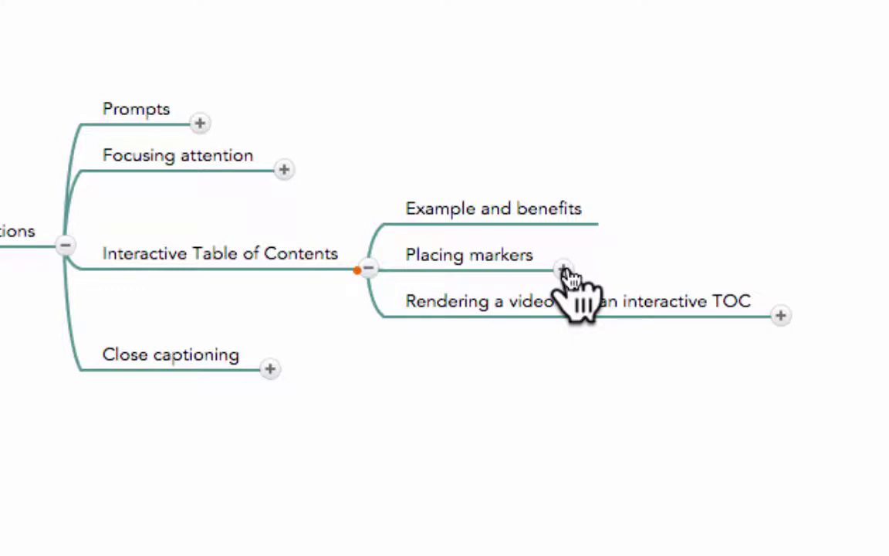
- Switch to Camtasia, split the Focusing attention audio track at 0:02:44;06 and delete the portion after the split
left_click(290, 39)
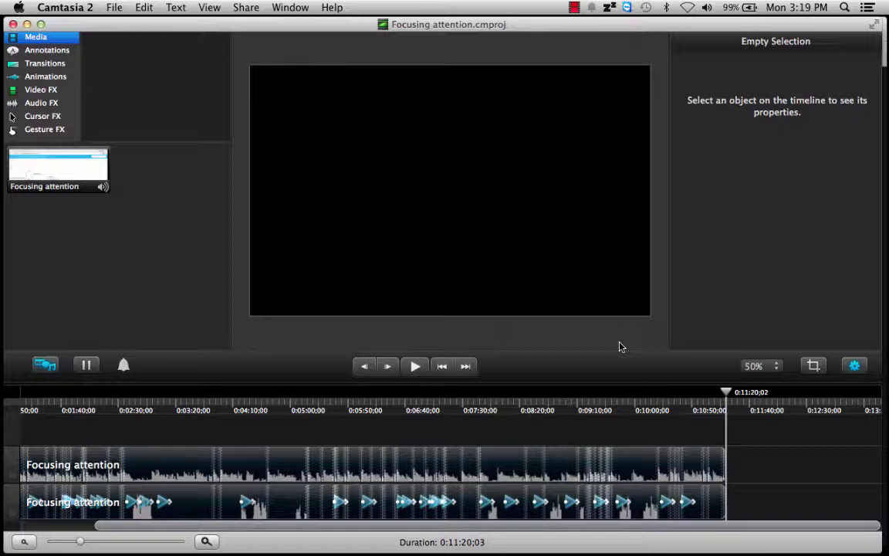
left_click(137, 411)
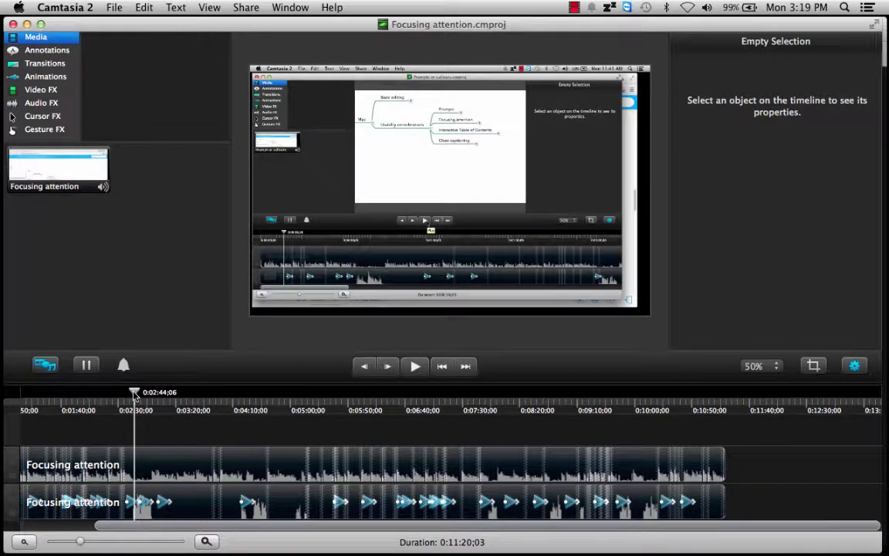
right_click(145, 465)
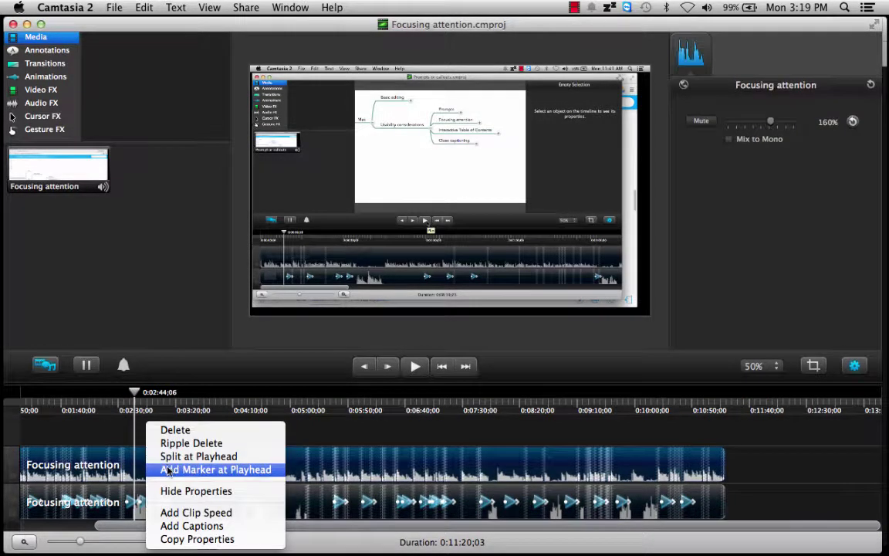
left_click(175, 456)
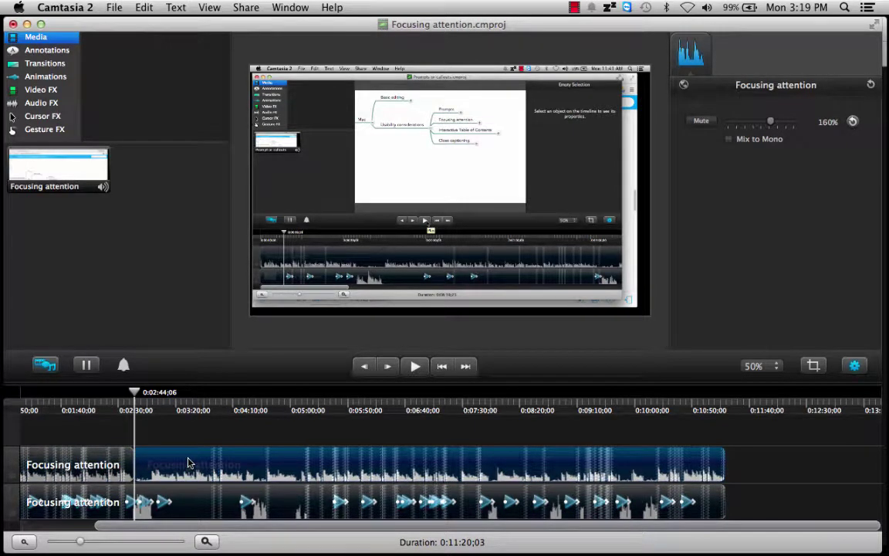
key("Delete")
- Split the Focusing attention video track at the playhead and delete the portion after the split
left_click(195, 494)
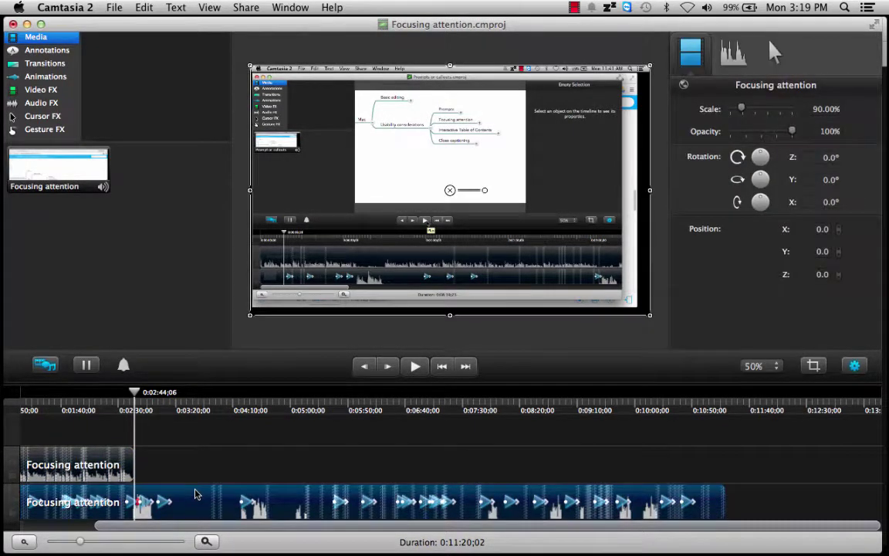
right_click(197, 503)
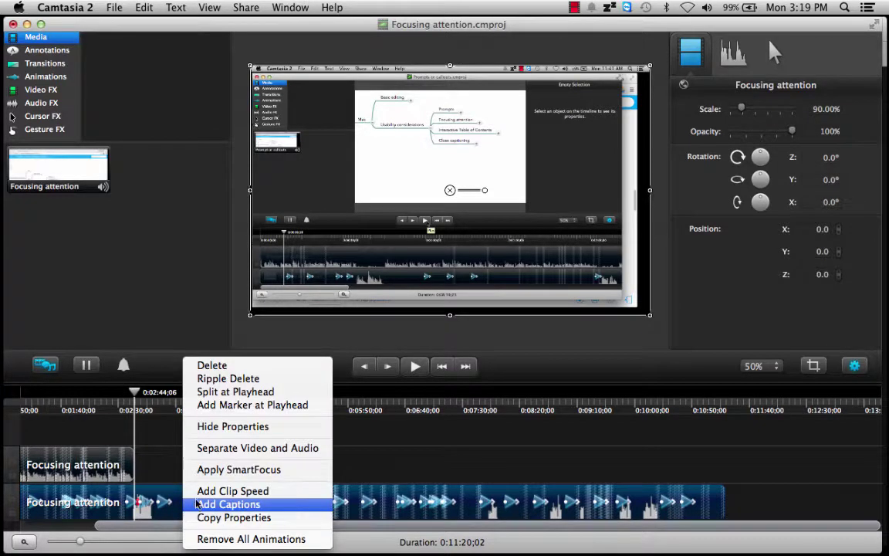
left_click(244, 393)
key("Delete")
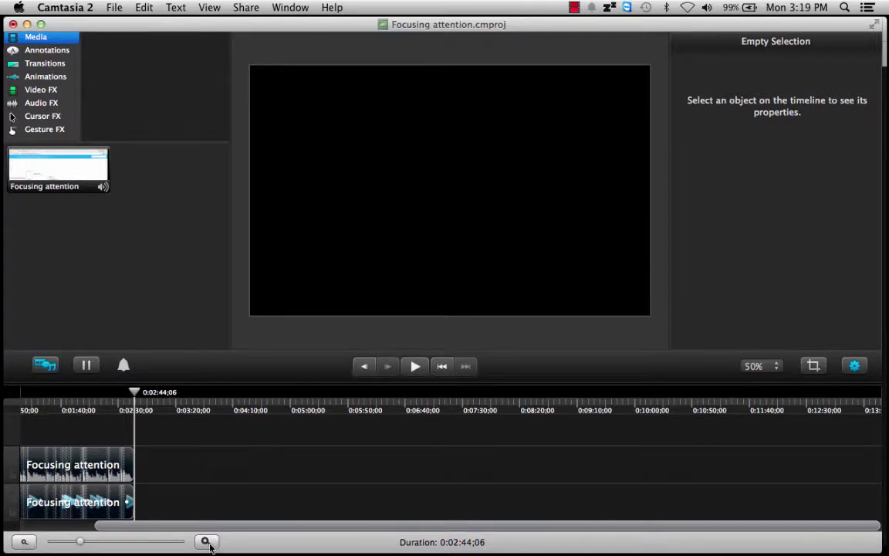
- Show the marker track above the timeline
left_click(207, 541)
left_click(207, 541)
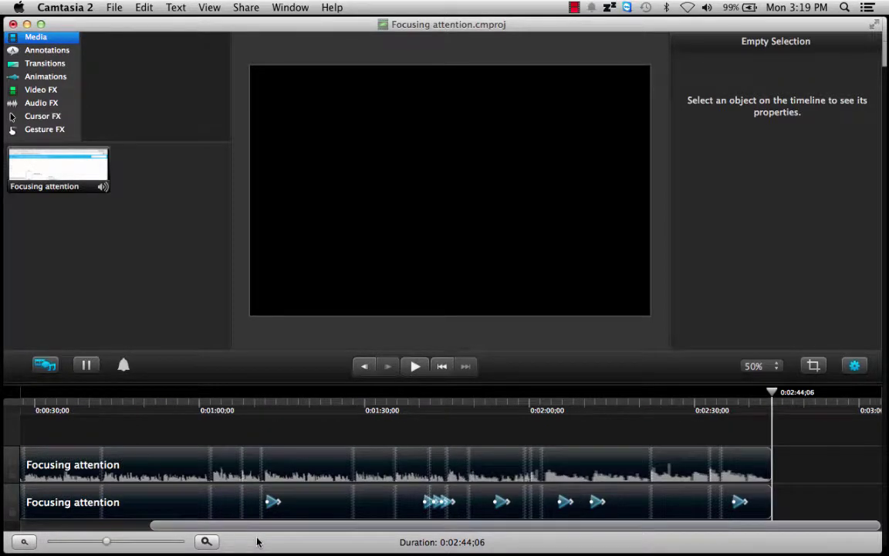
left_click(320, 414)
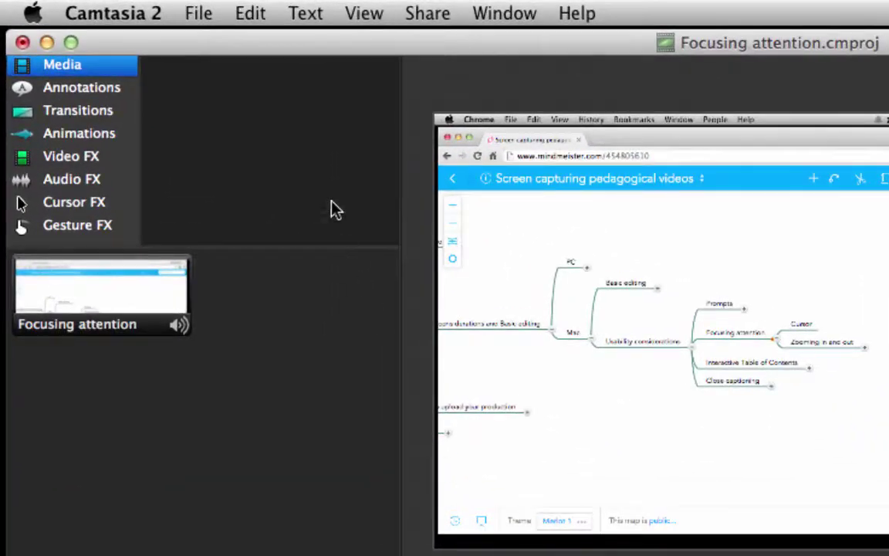
left_click(319, 21)
mouse_move(363, 15)
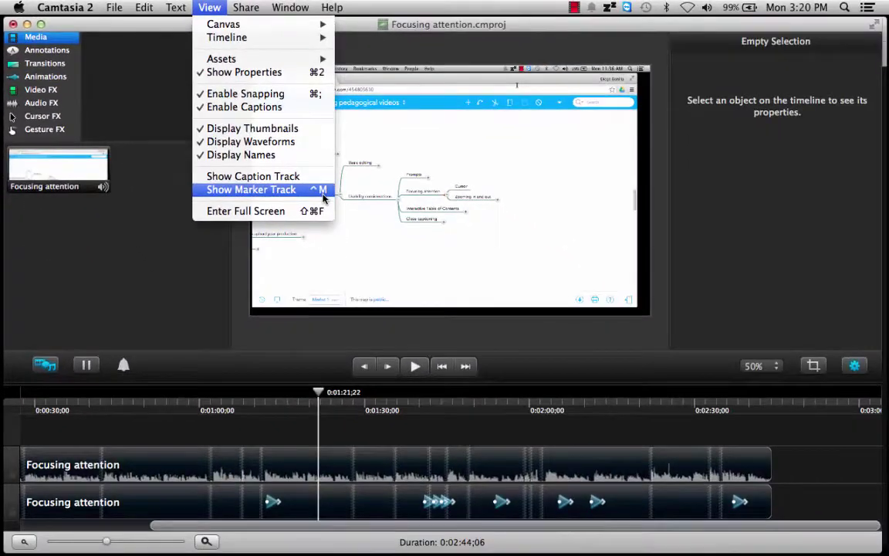
left_click(540, 331)
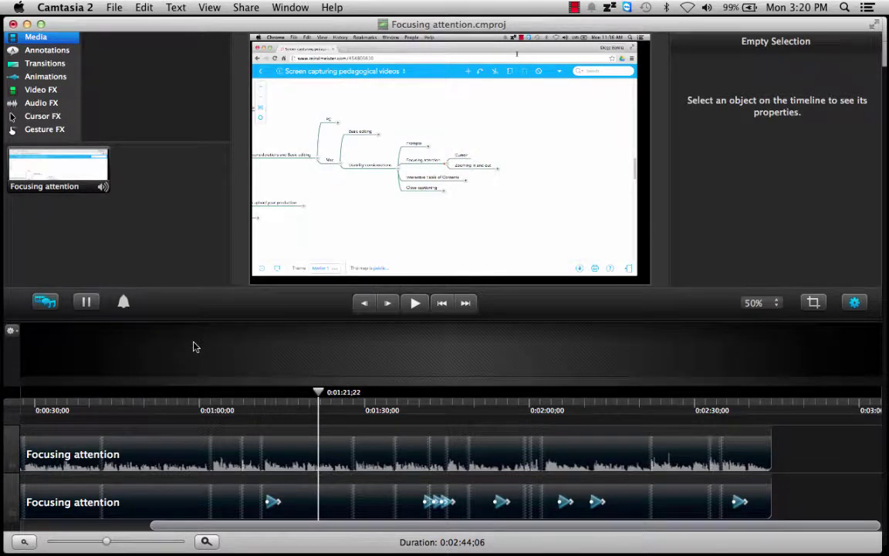
- Add a marker at the very beginning of the timeline, at 0:00:00;00
left_click(244, 401)
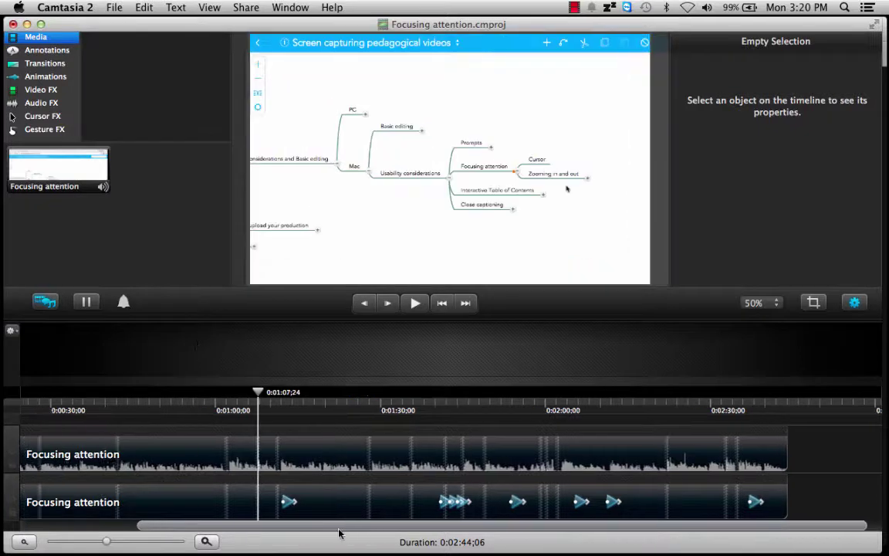
left_click_drag(339, 528, 213, 528)
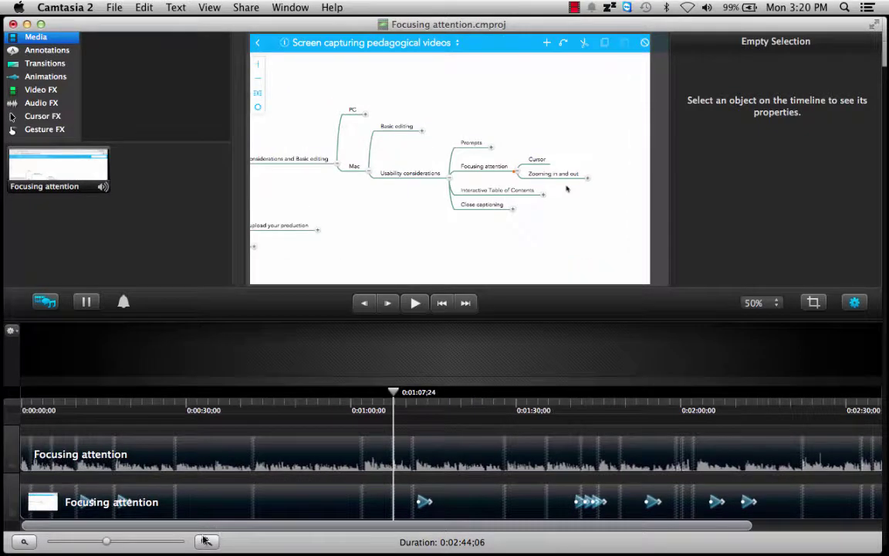
left_click(68, 397)
left_click(56, 396)
left_click_drag(56, 396, 23, 396)
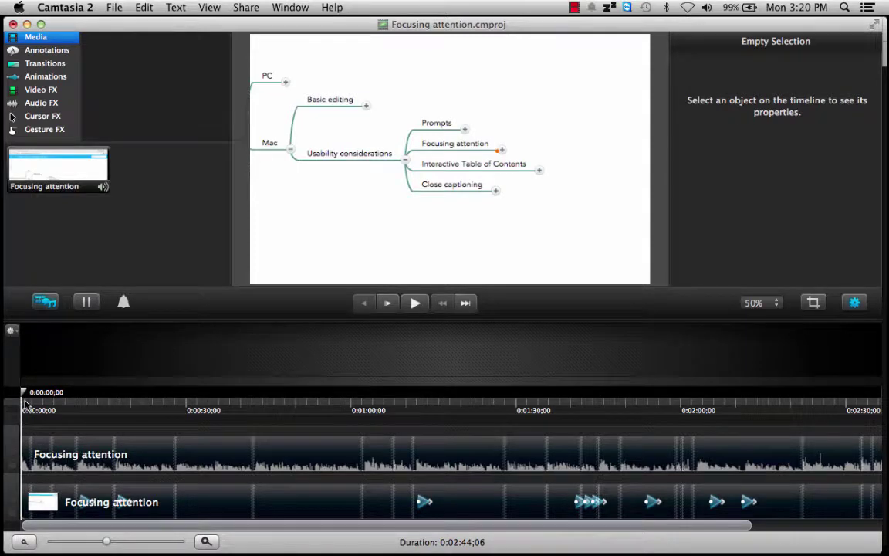
key("ctrl+m")
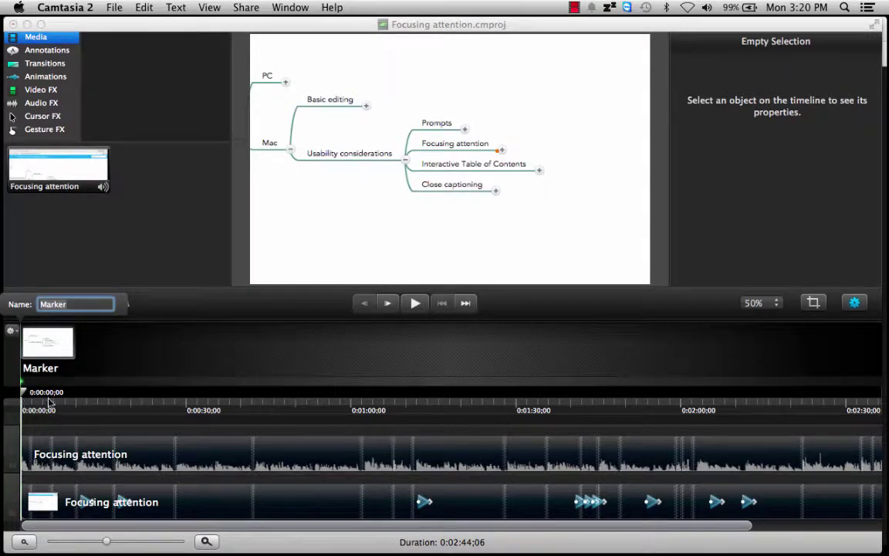
left_click(175, 7)
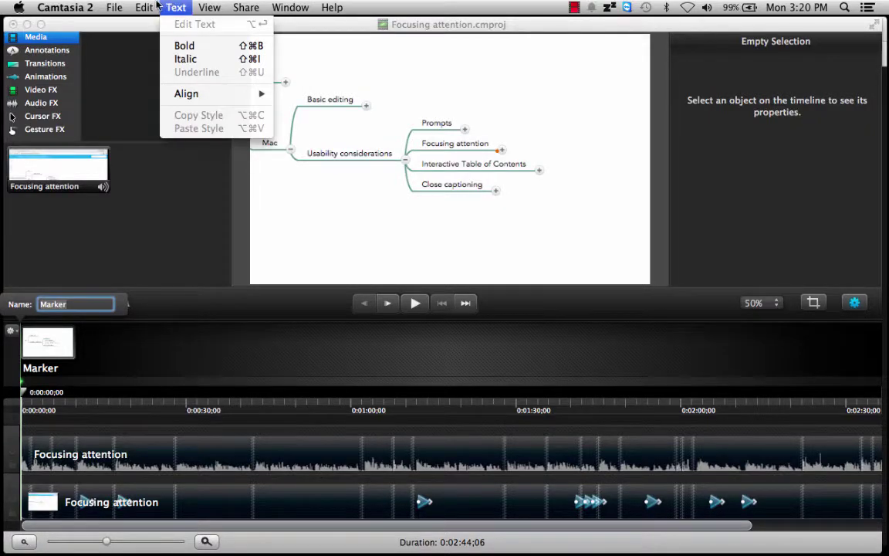
mouse_move(144, 7)
mouse_move(254, 398)
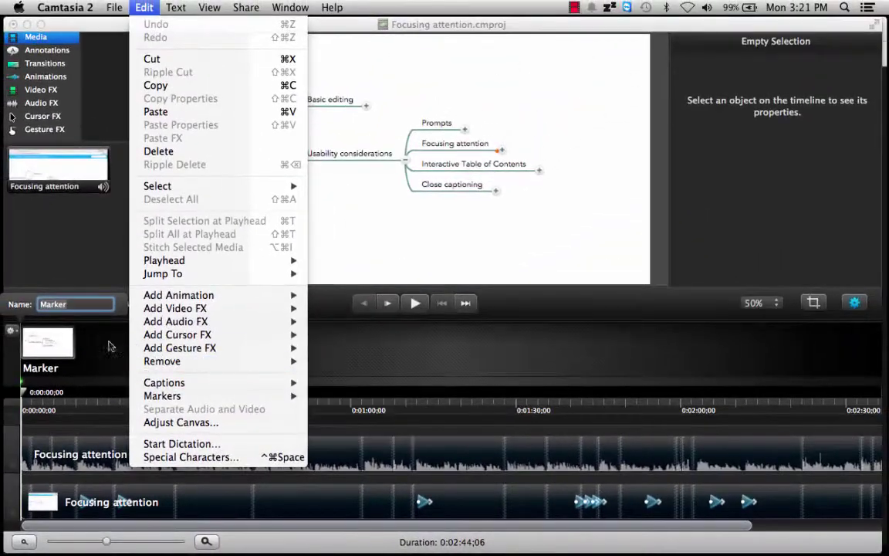
- Name the marker at the start of the timeline "Overview"
left_click(48, 370)
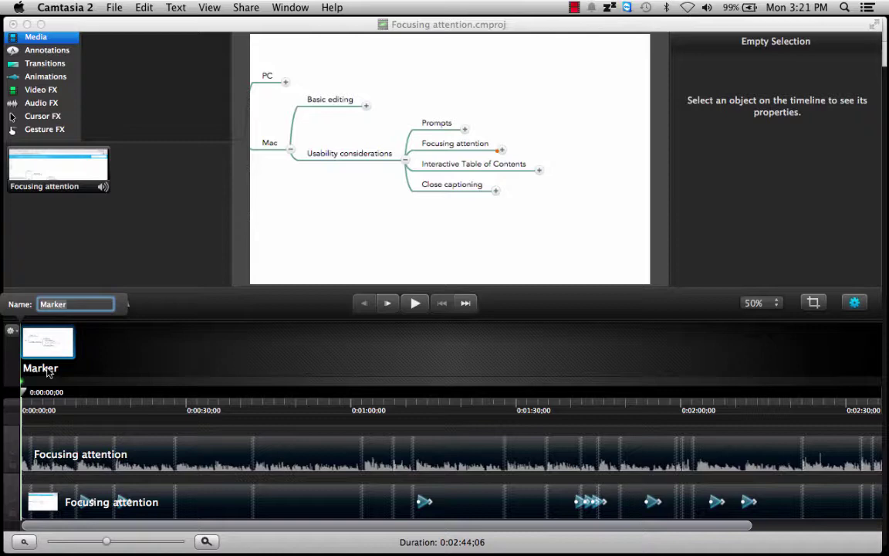
type("Overv")
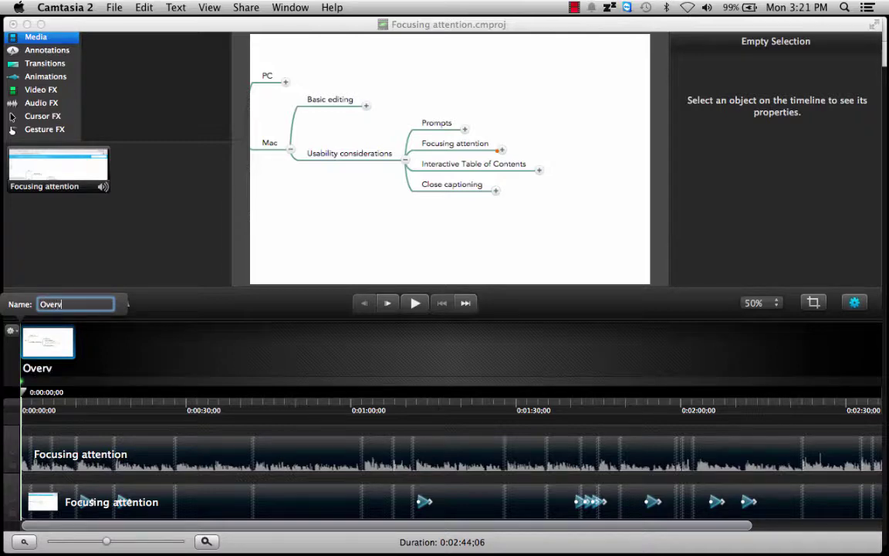
type("iew")
key("Return")
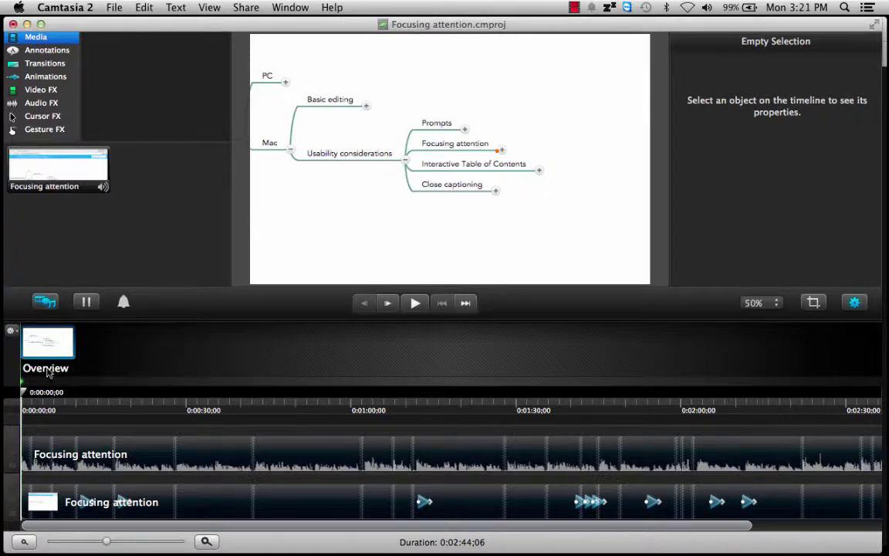
- Add a second marker on the timeline at 0:00:28;04
left_click(218, 398)
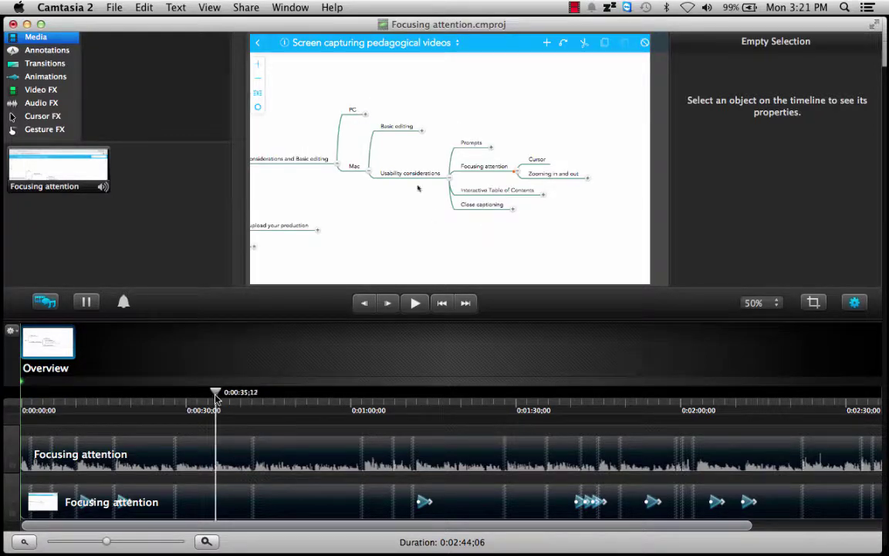
left_click(175, 399)
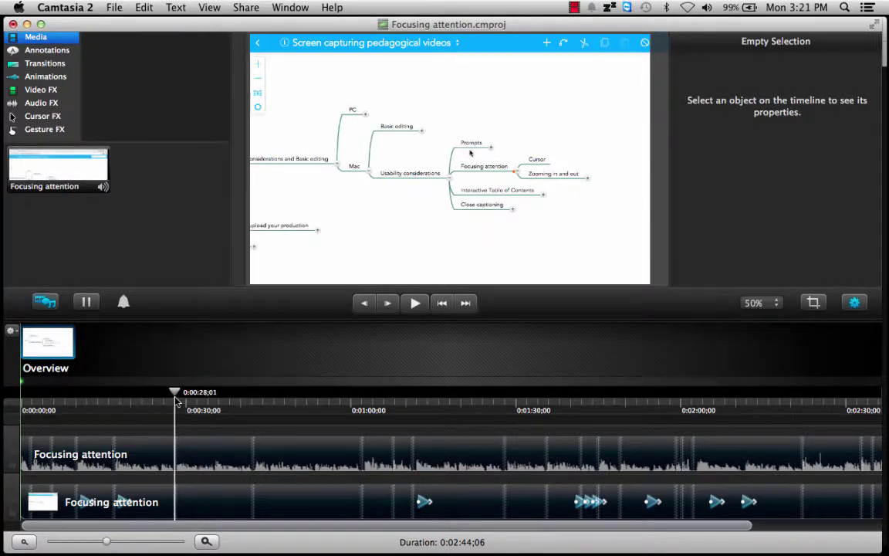
left_click(176, 399)
left_click(177, 400)
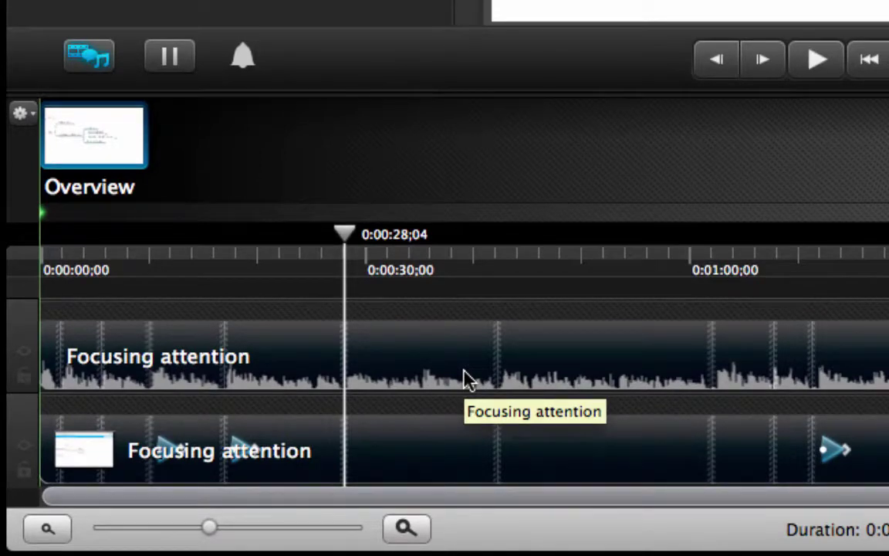
key("m")
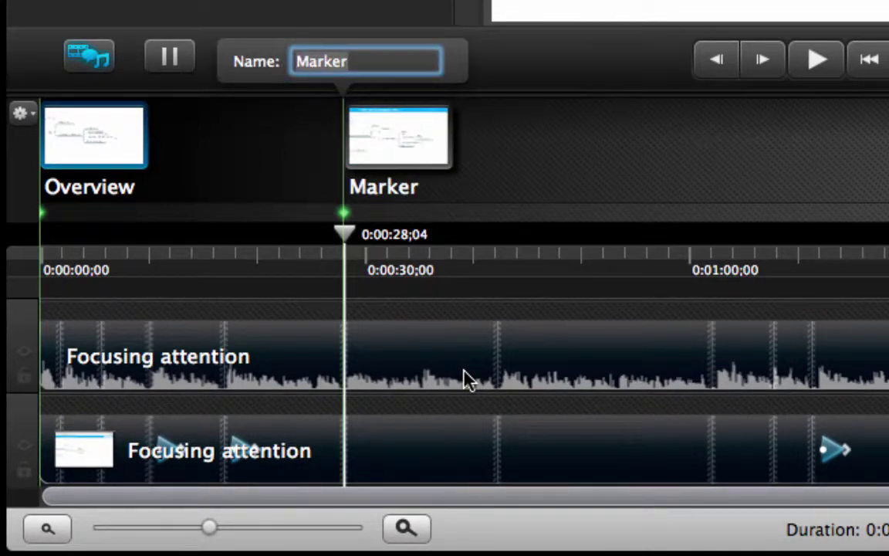
- Name the second marker "Ant title that works for demonstration purposes"
type("Ant ")
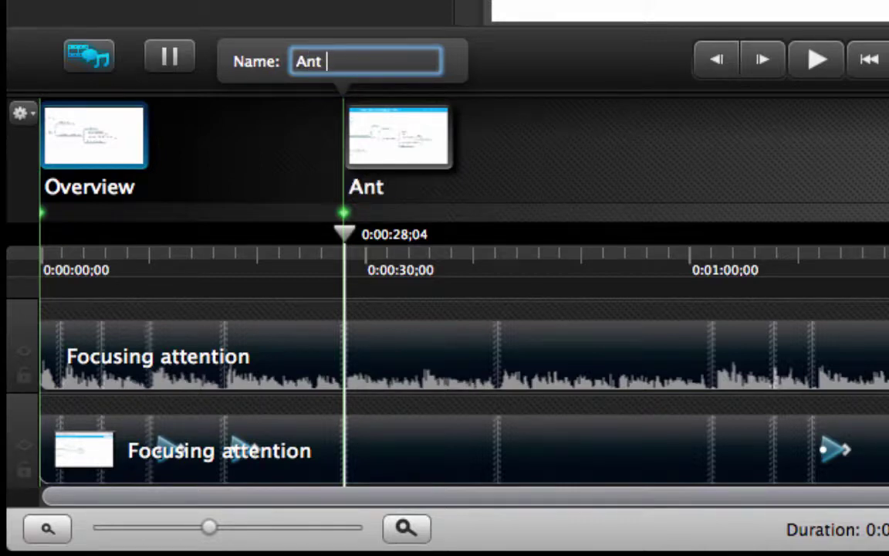
type("tit")
type("le")
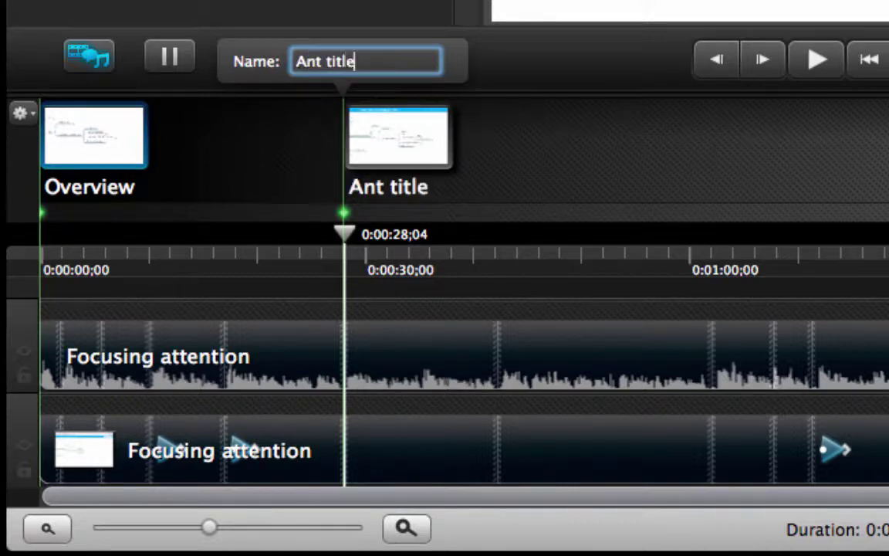
type(" that wo")
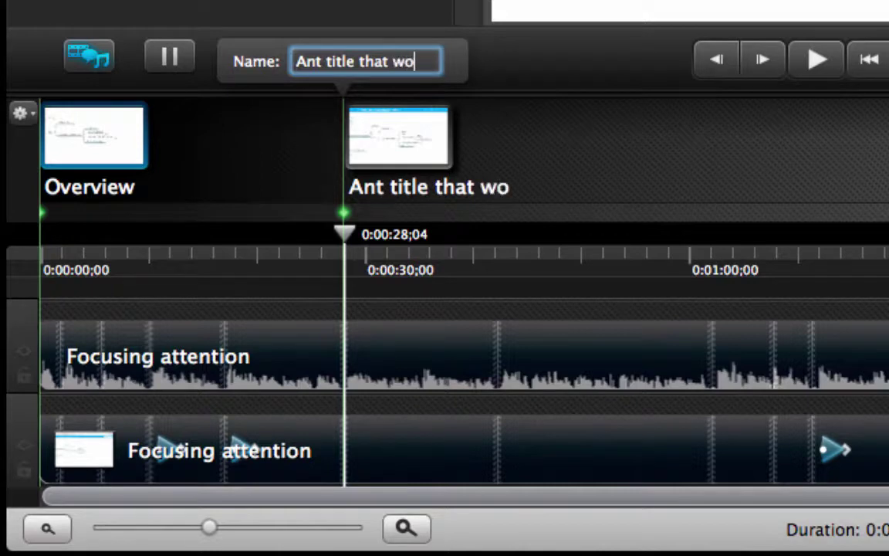
type("rks for dem")
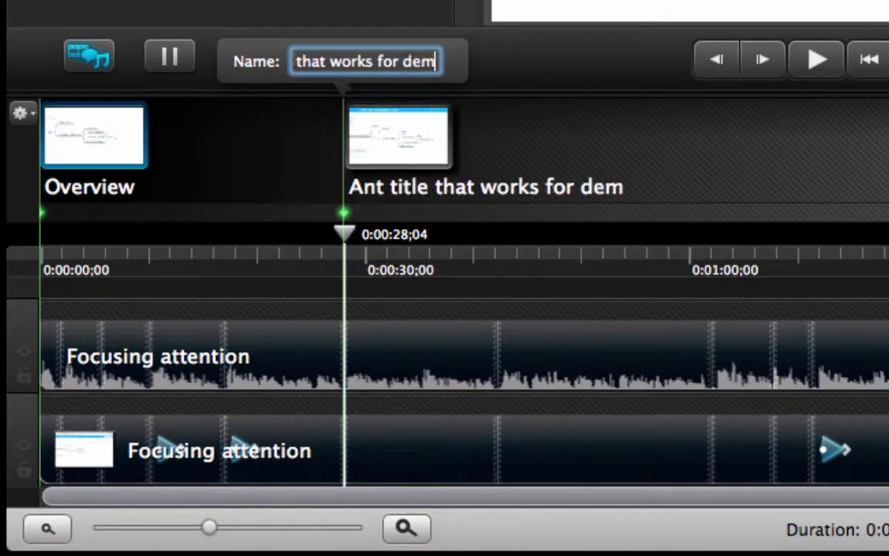
type("onstration purposes")
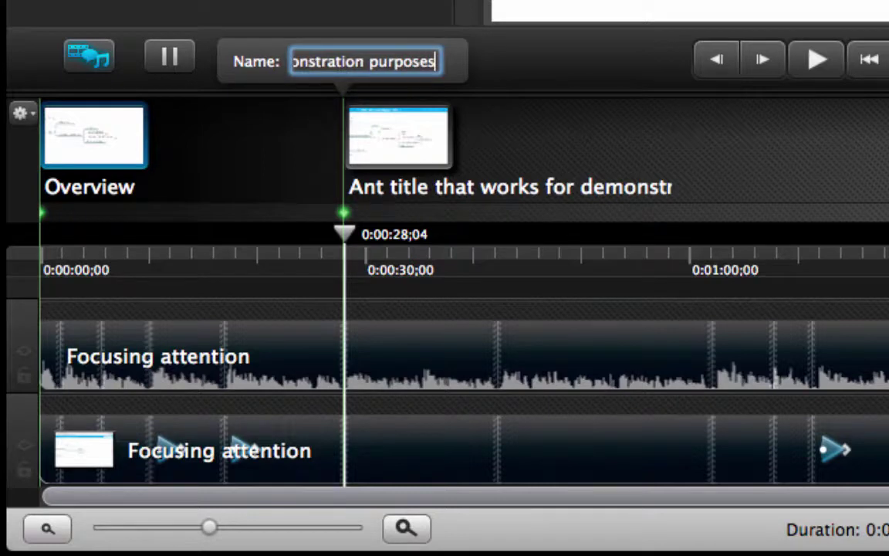
key("Return")
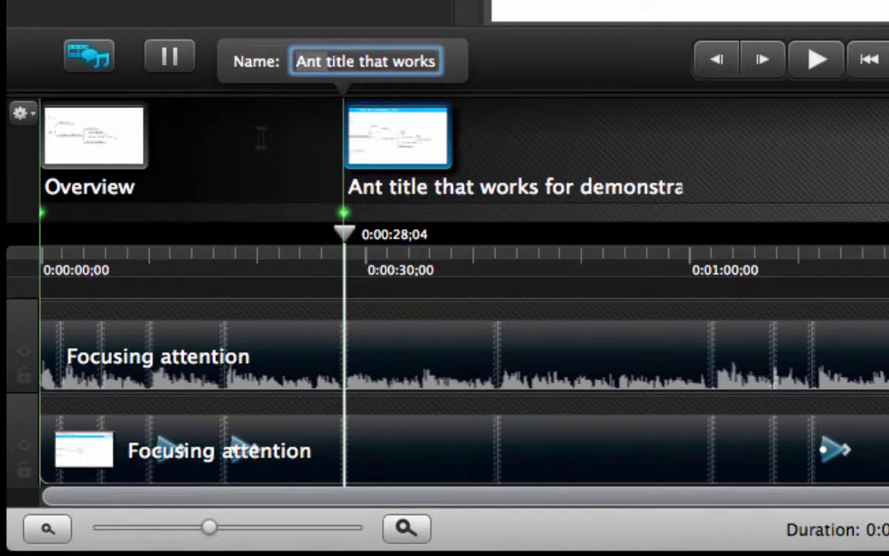
- Change the first word of the second marker's name to "At"
key("BackSpace")
key("BackSpace")
type("t")
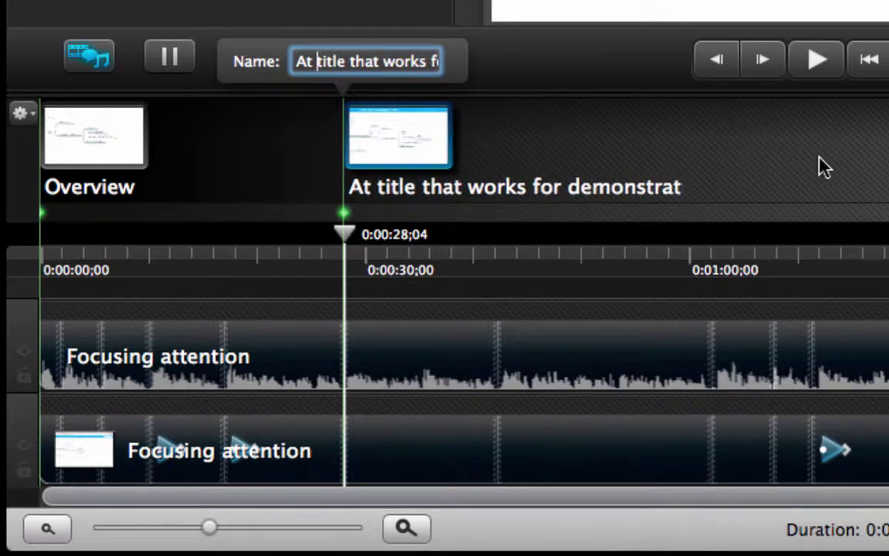
key("Return")
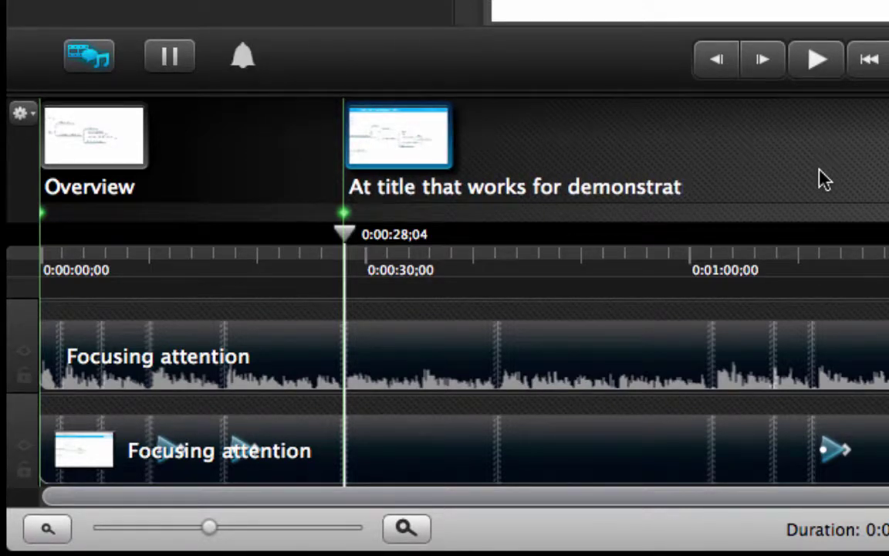
- Add a third marker on the timeline at 0:01:04;28 and name it "As you would like"
left_click(743, 261)
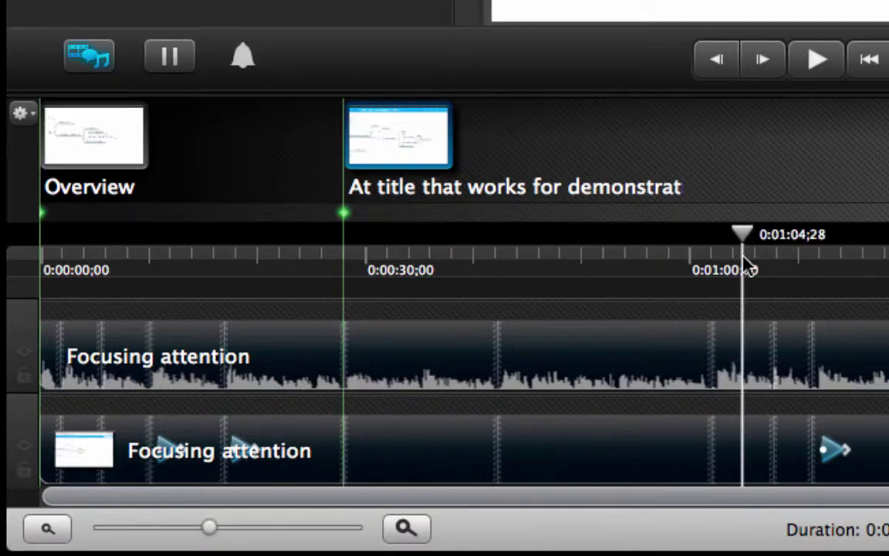
key("m")
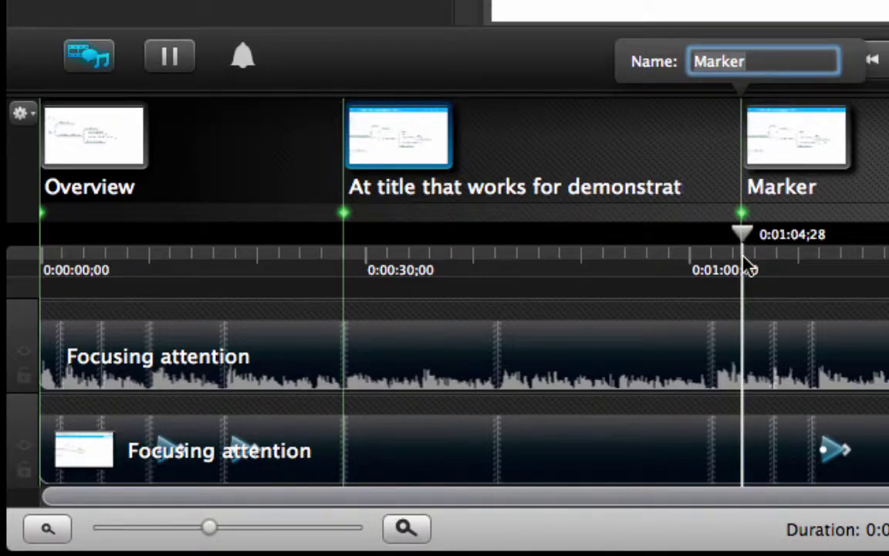
type("As you would l")
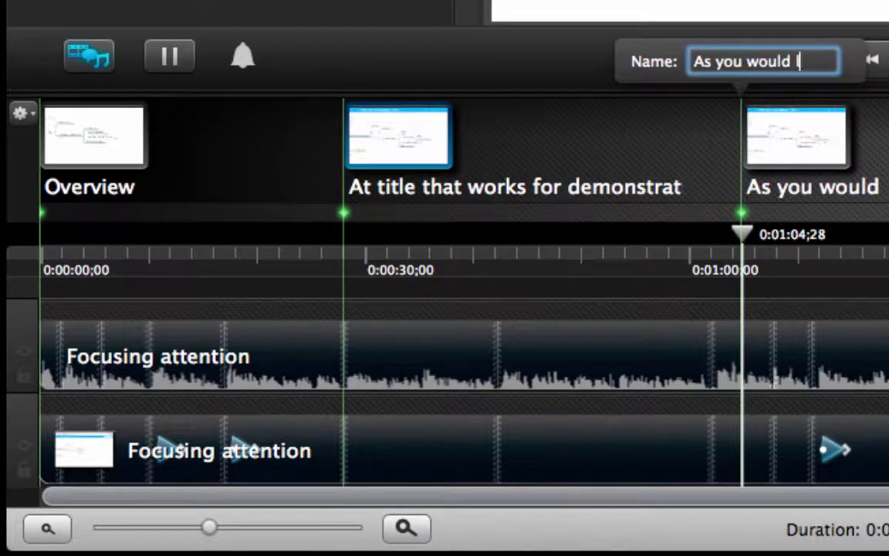
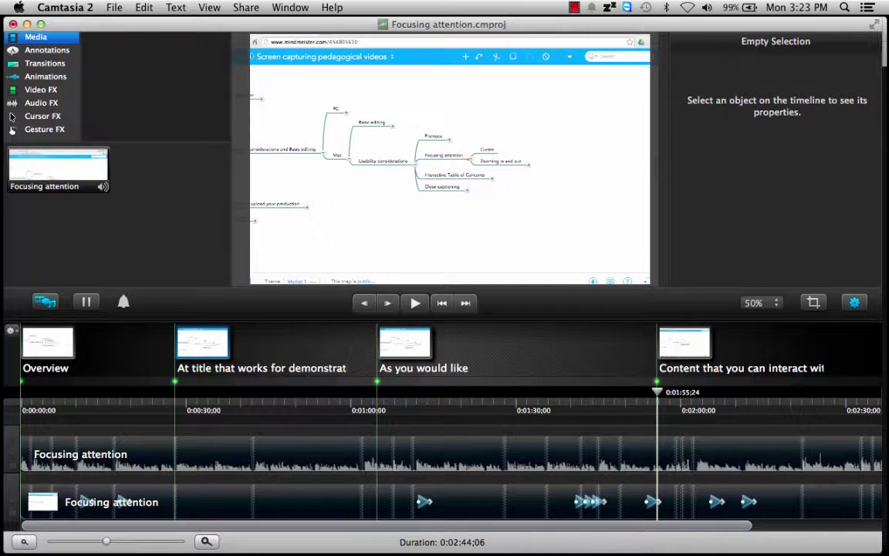
- Move the second marker along the timeline to about 0:00:35
left_click_drag(106, 541, 101, 543)
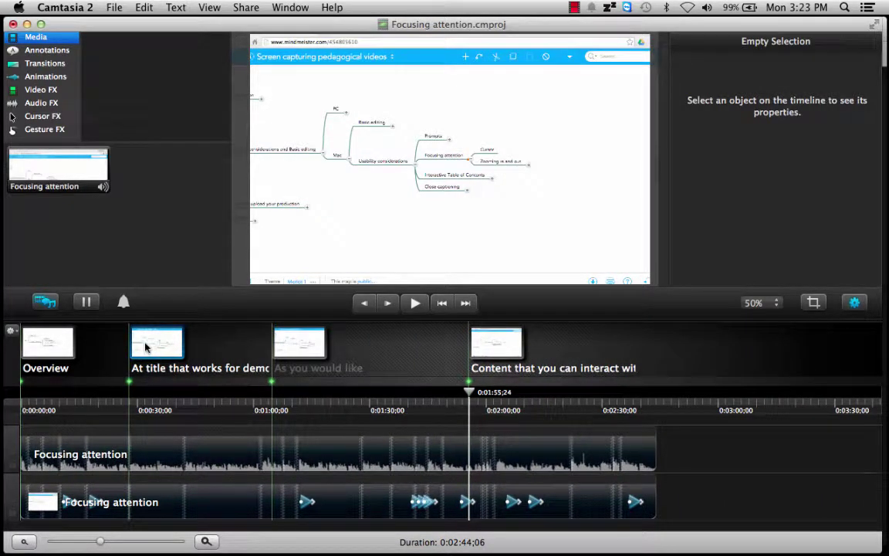
mouse_move(145, 348)
left_mouse_down()
mouse_move(205, 358)
mouse_move(143, 352)
mouse_move(173, 354)
left_mouse_up()
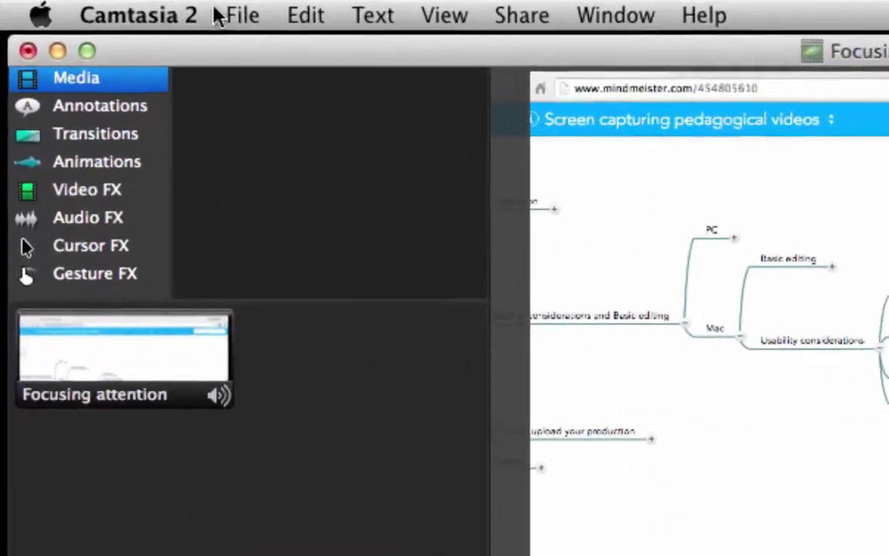
left_click(113, 7)
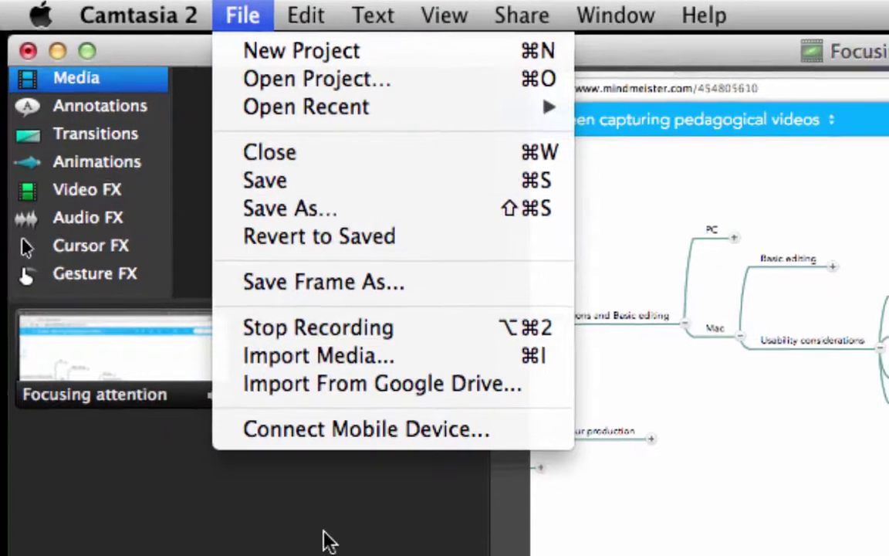
left_click(339, 552)
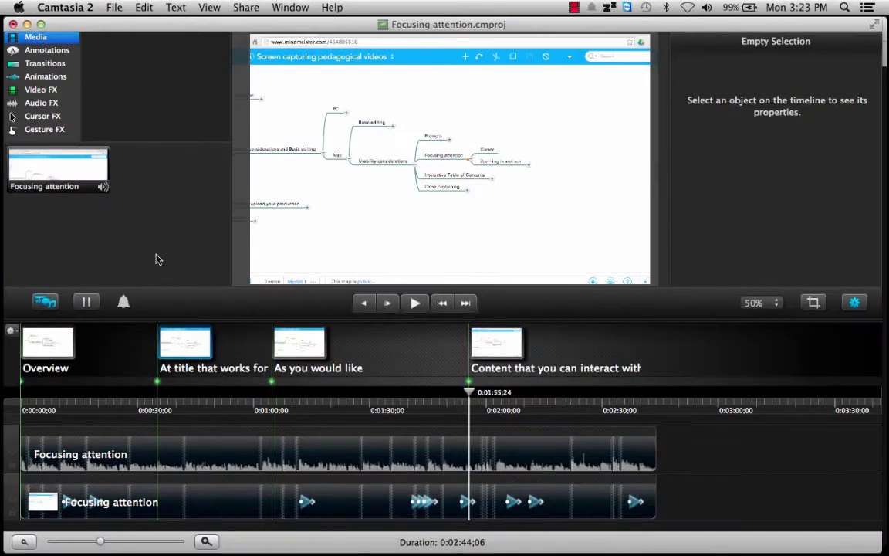
- Open the Export as Web Page settings and show the full folder browser for the save location
left_click(247, 8)
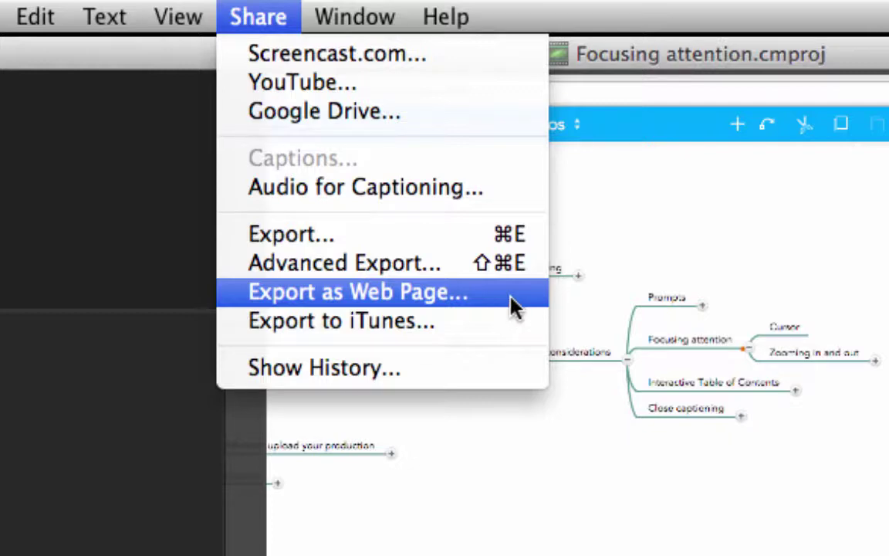
left_click(512, 296)
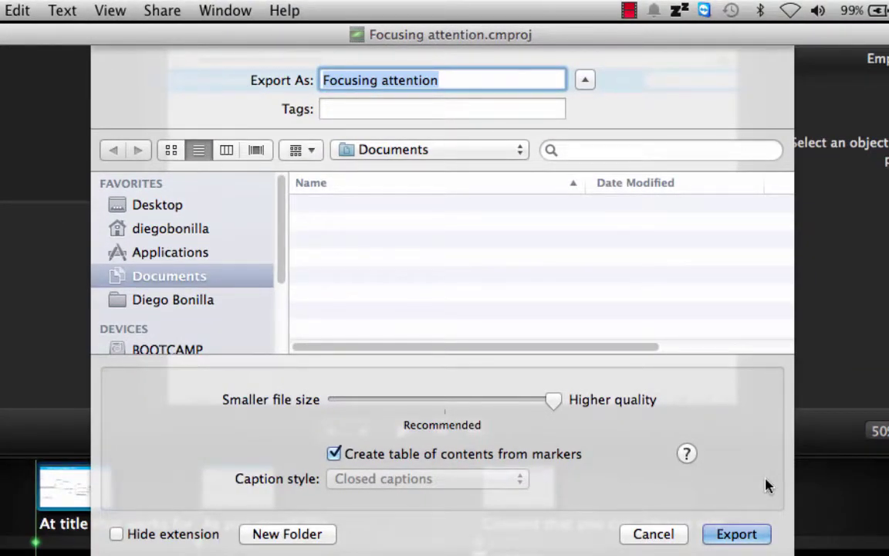
left_click(586, 81)
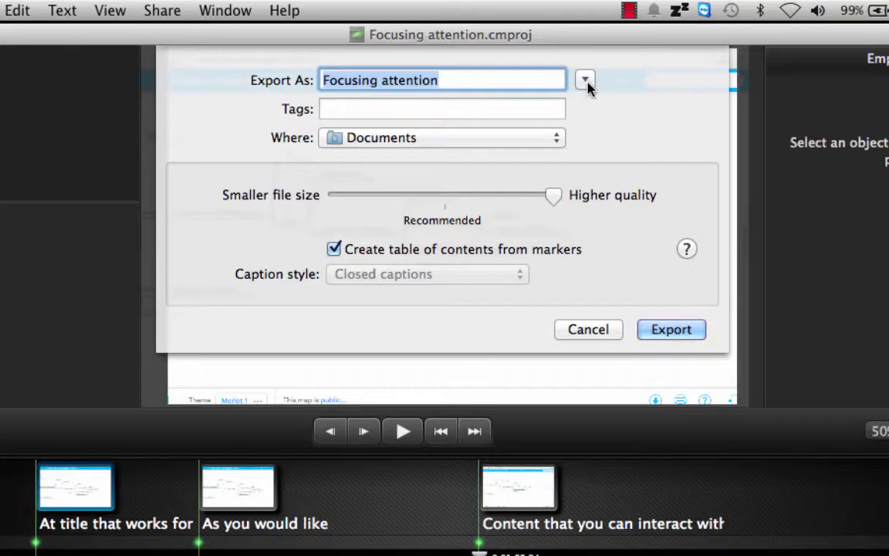
left_click(586, 81)
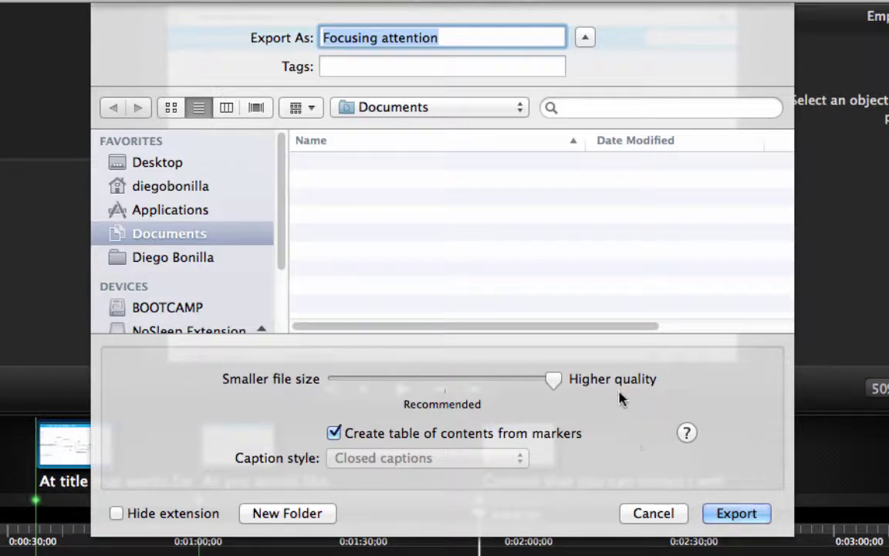
- Create a new folder named "Test" inside Documents as the export destination
left_click(298, 515)
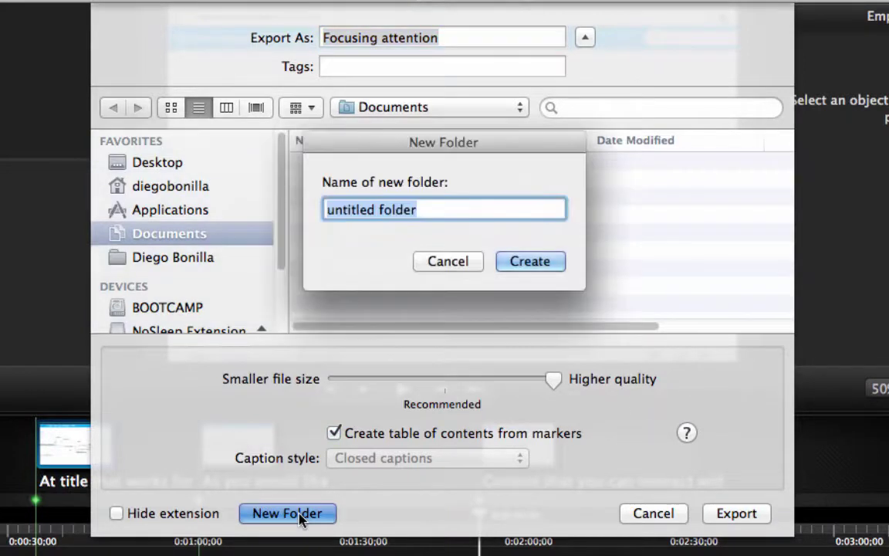
type("Test")
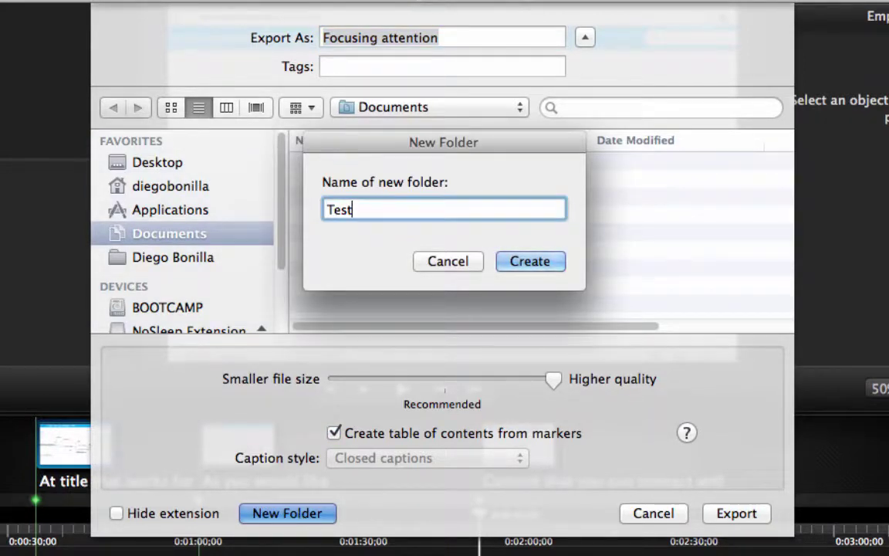
key("Return")
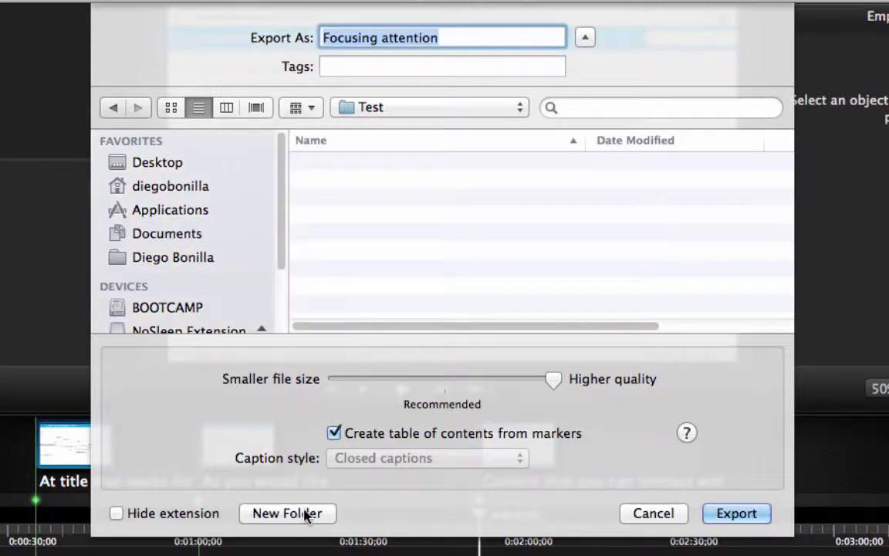
- Name the export "Test of iTOC" and export the web page with the table of contents created from markers
left_click_drag(461, 40, 264, 30)
type("Test ")
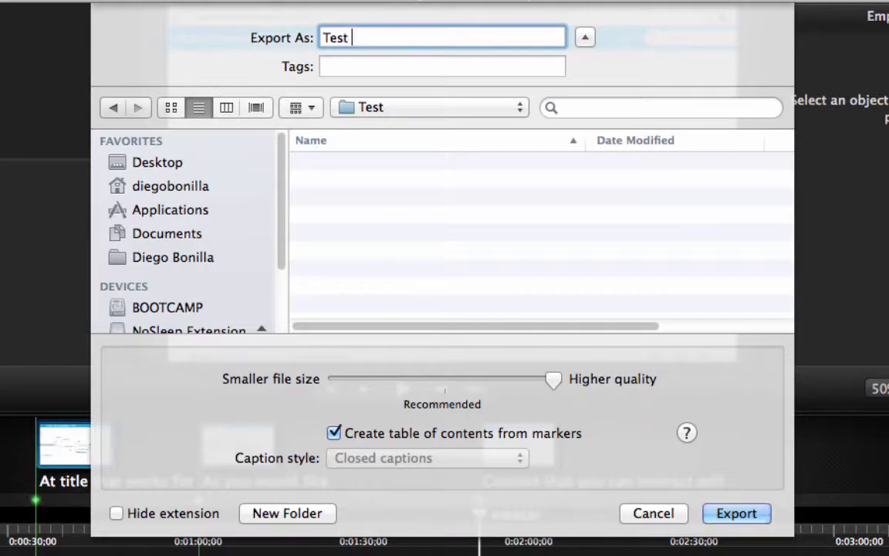
type("of iTOC")
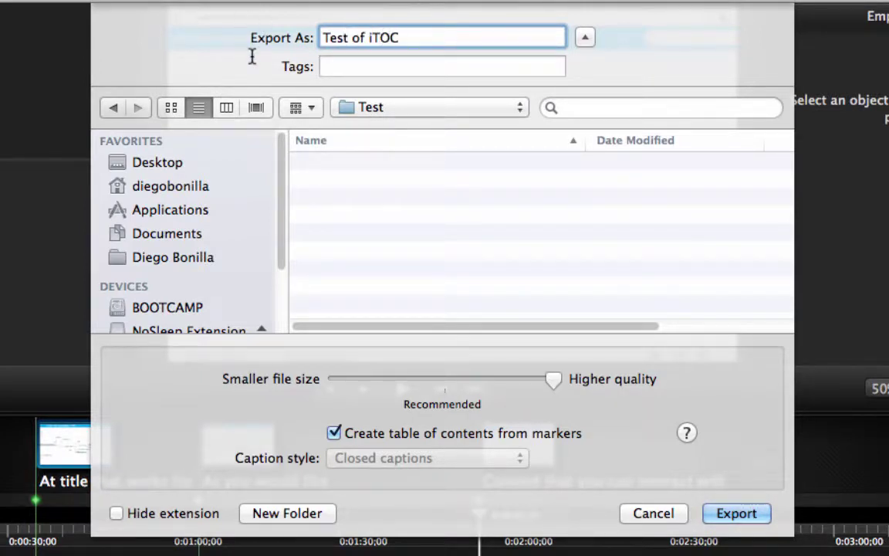
left_click(738, 514)
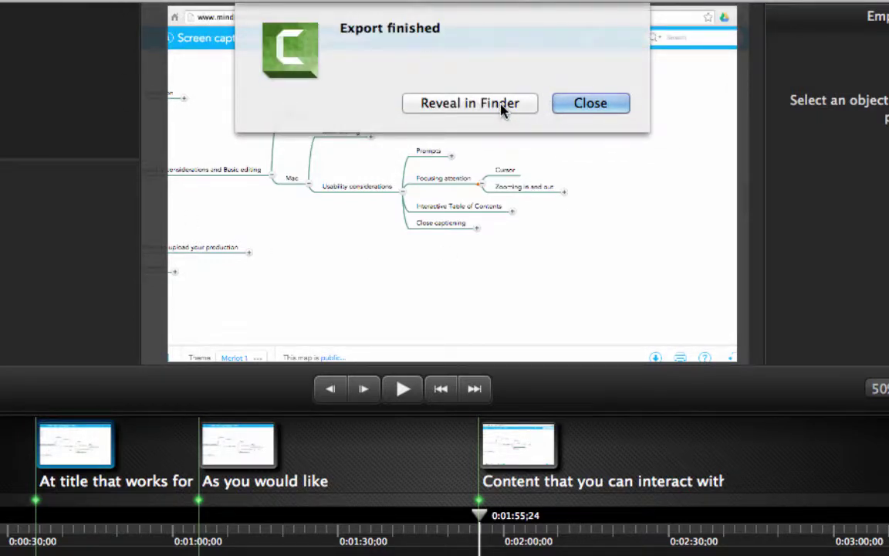
- Reveal the export in Finder and examine index.html and the media folder's Test of iTOC.mp4
left_click(500, 108)
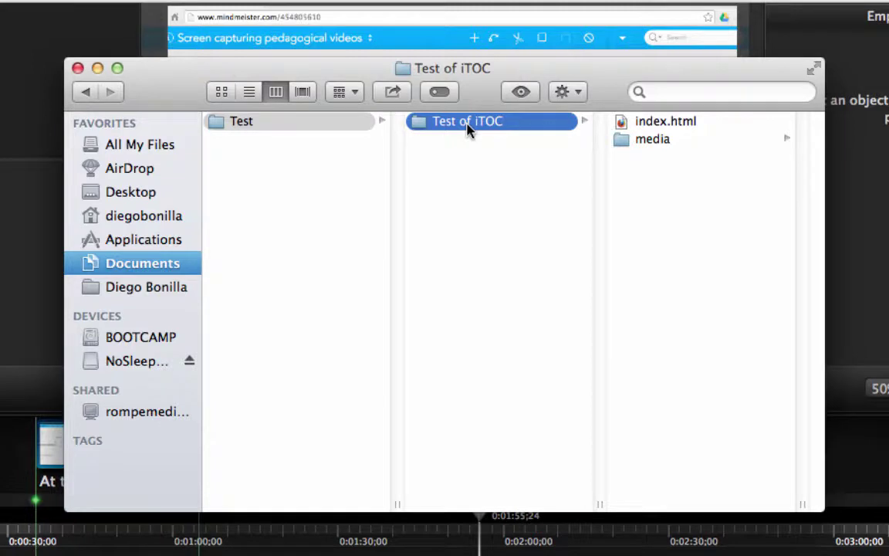
left_click(679, 126)
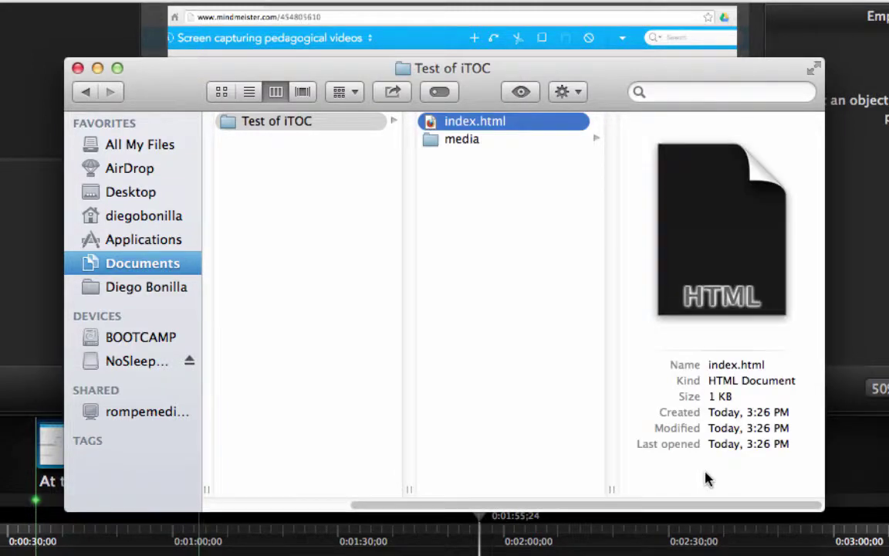
left_click(460, 142)
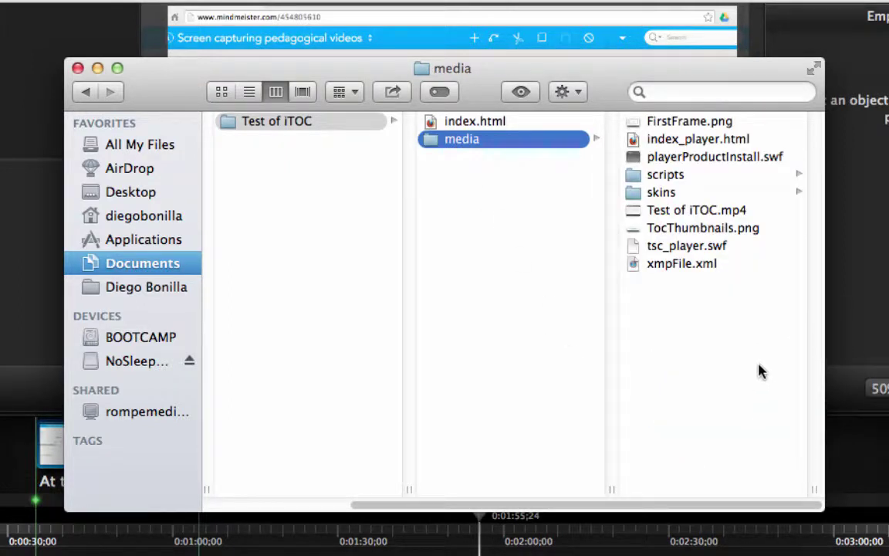
left_click(709, 213)
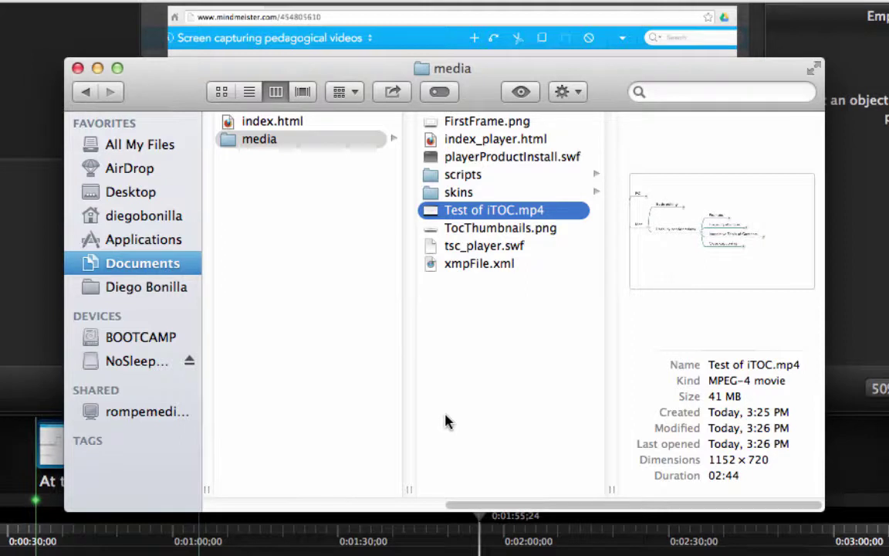
- Return to the Test folder and rename the exported "Test of iTOC" folder to "TestofiTOC"
left_click(87, 93)
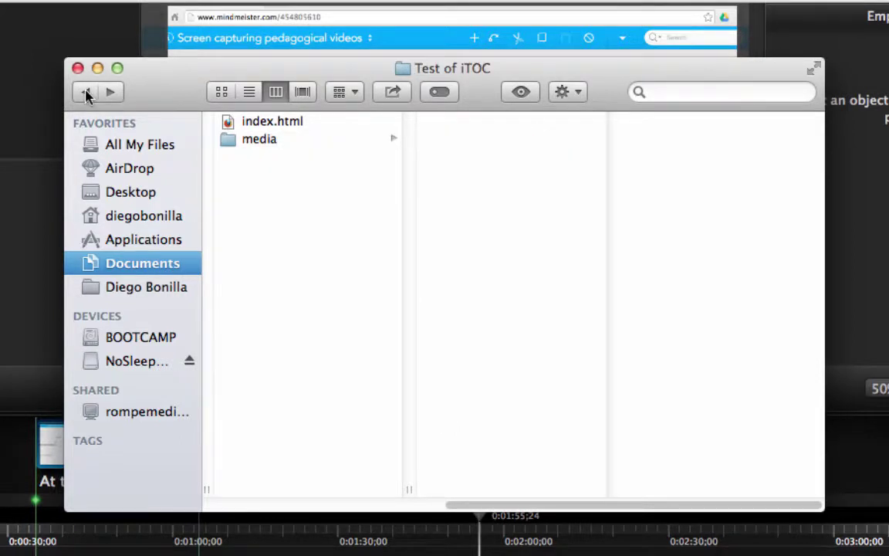
left_click(86, 93)
left_click(467, 122)
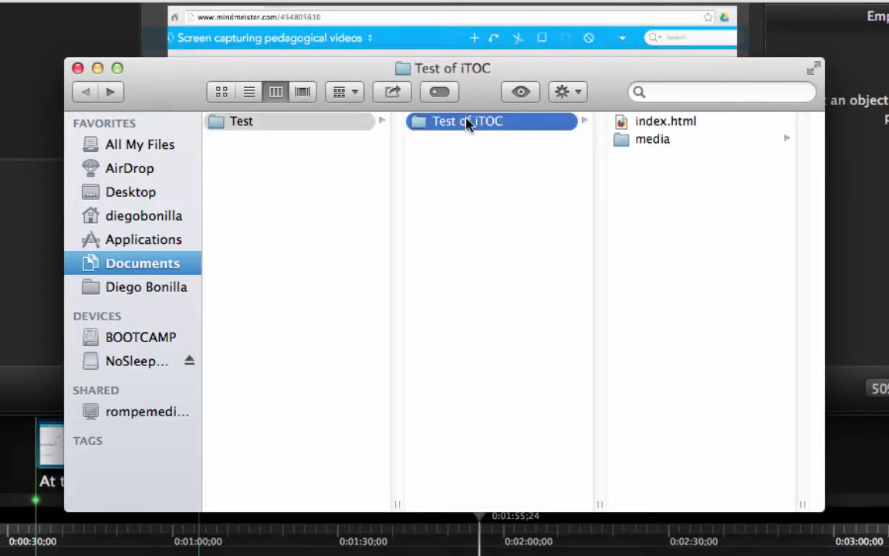
right_click(528, 122)
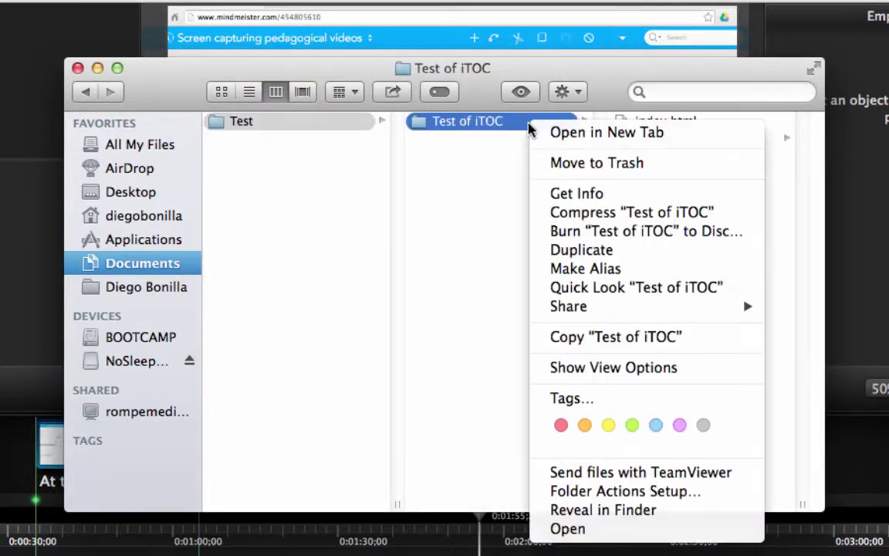
left_click(471, 129)
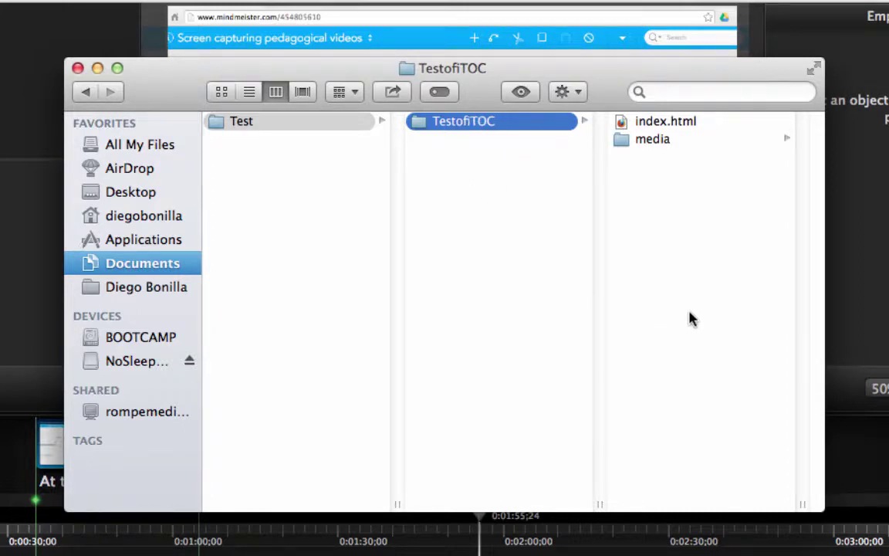
- Open index.html from the TestofiTOC folder in Chrome to preview the exported video page
left_click(622, 122)
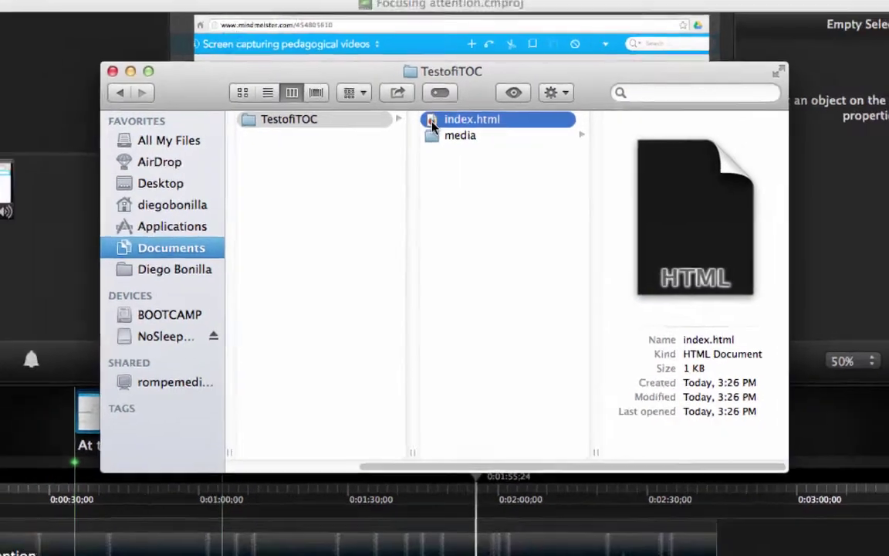
double_click(432, 124)
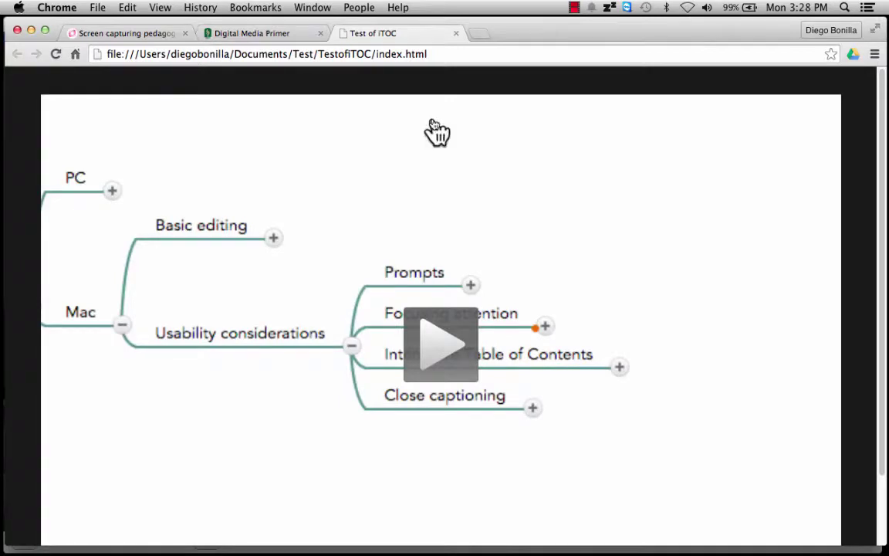
scroll(799, 299, "down", 3)
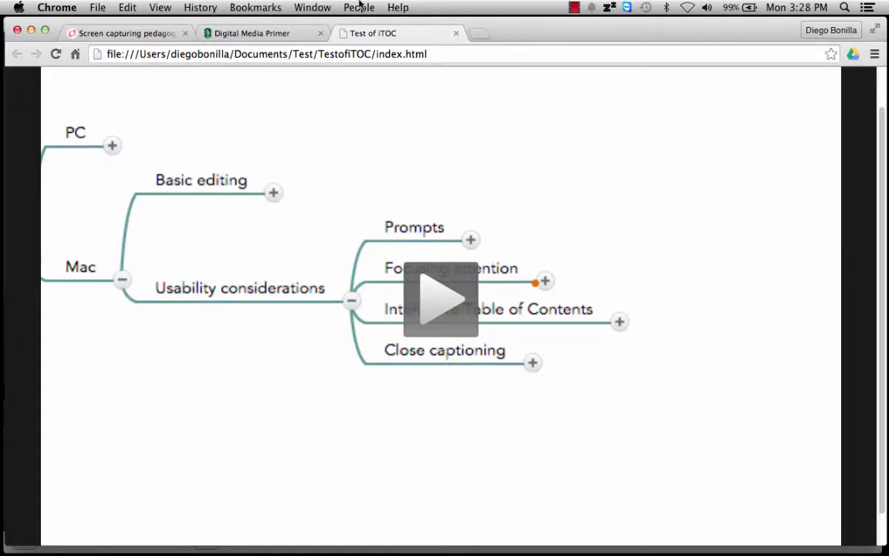
- View the example table of contents on the Digital Media Primer page, and return to the Test of iTOC page
left_click(235, 36)
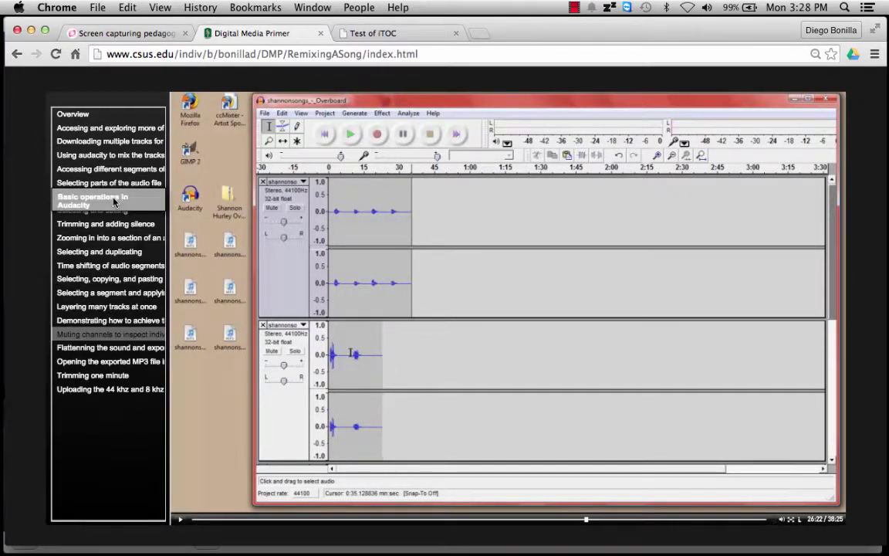
left_click(396, 33)
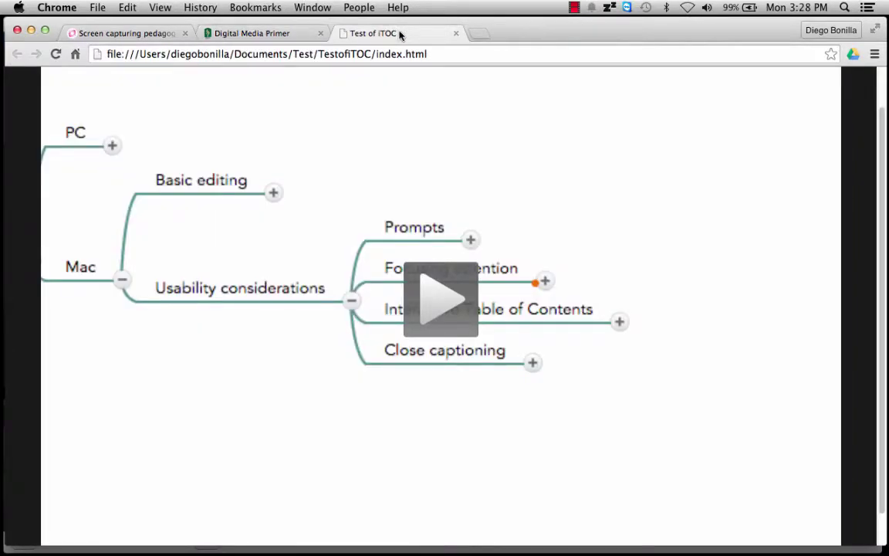
scroll(674, 291, "down", 2)
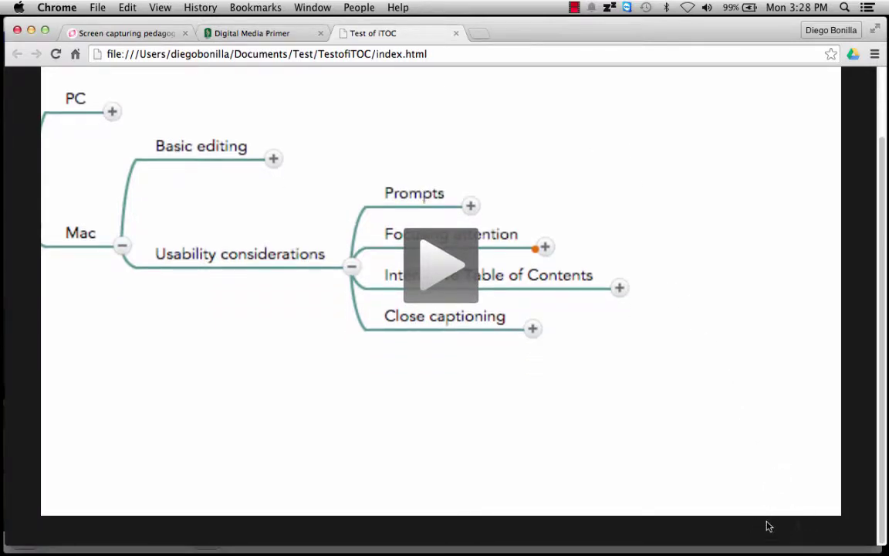
- Start and pause the exported video, and display its interactive table of contents
left_click(437, 269)
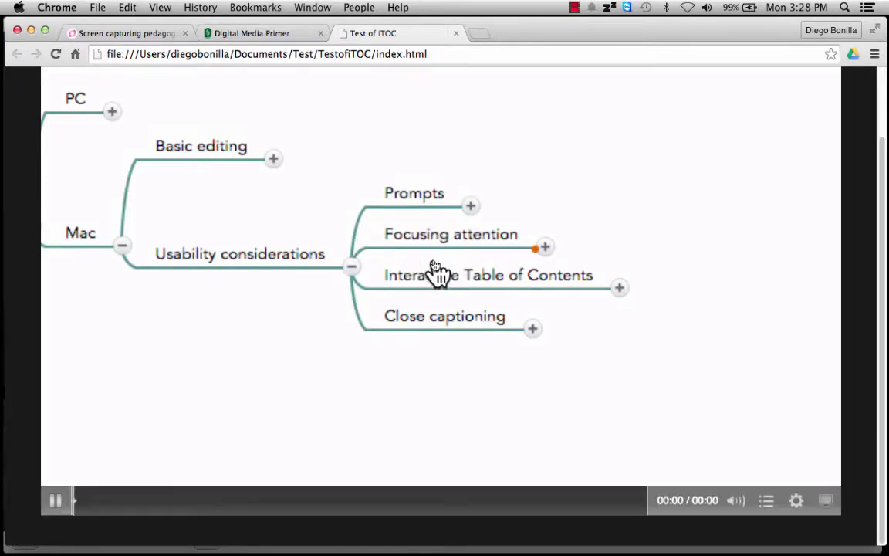
left_click(58, 506)
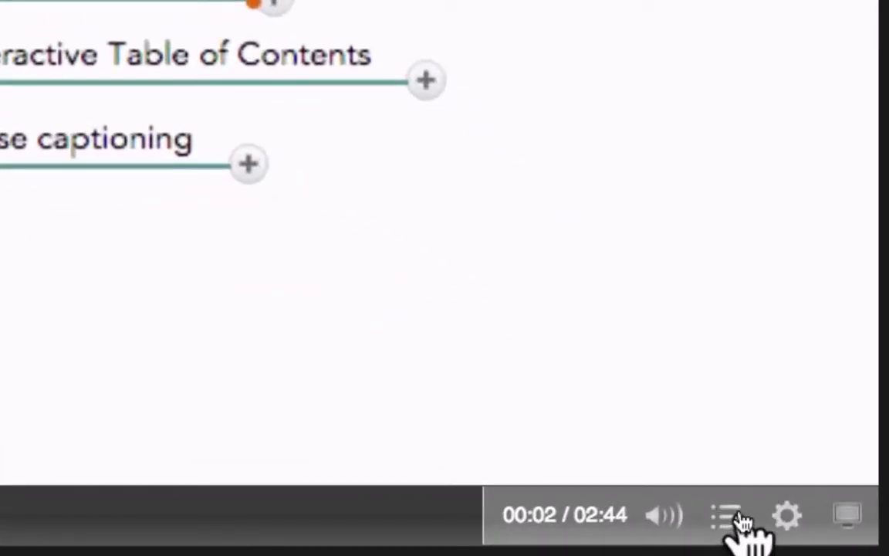
left_click(726, 517)
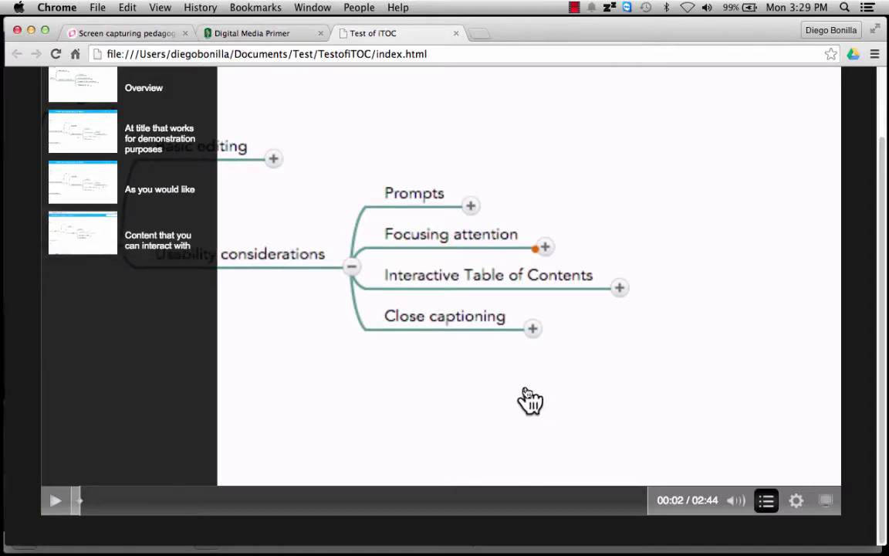
- Hide the interactive table of contents in the exported video's player
left_click(769, 504)
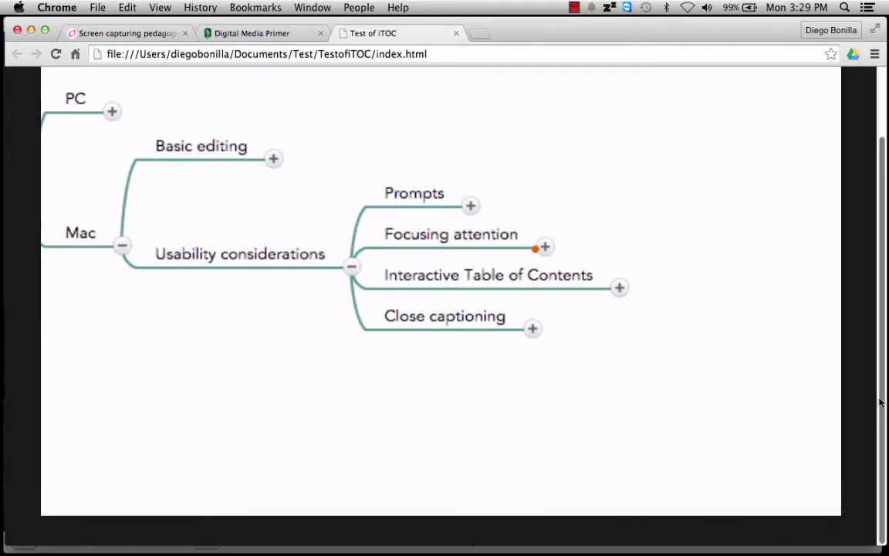
scroll(880, 386, "up", 2)
scroll(880, 386, "up", 2)
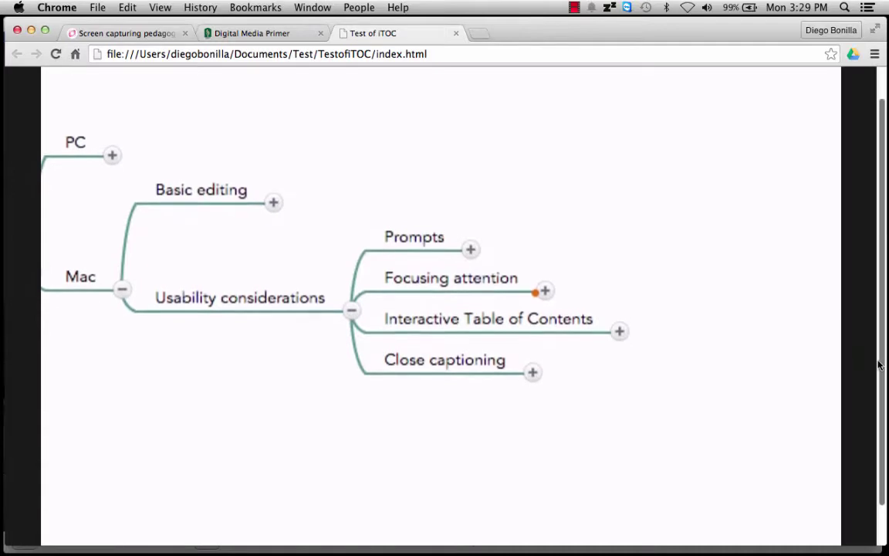
- View the exported video in full screen with its table of contents displayed, and exit full screen
mouse_move(798, 471)
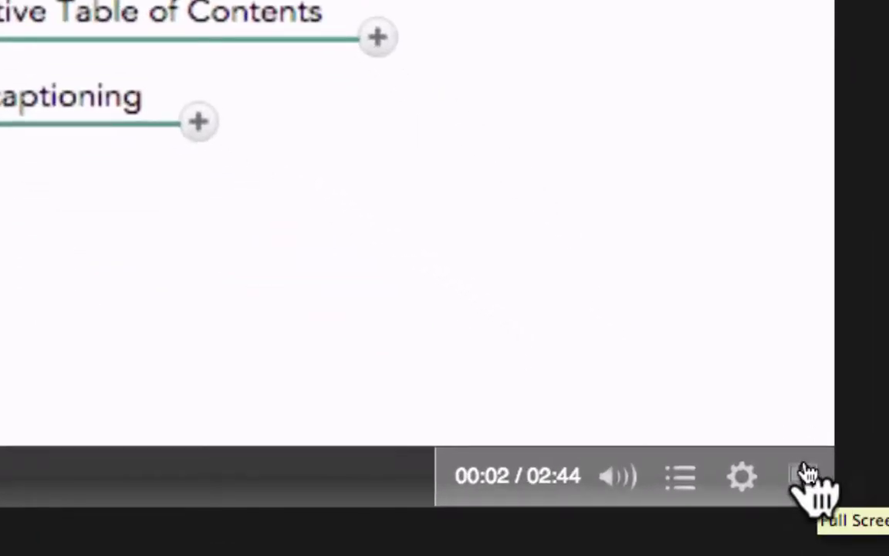
left_click(800, 476)
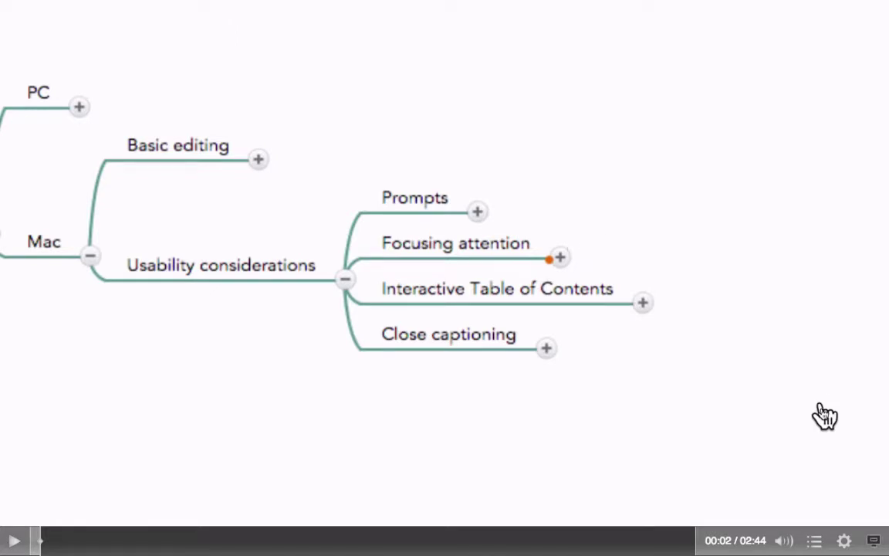
left_click(816, 541)
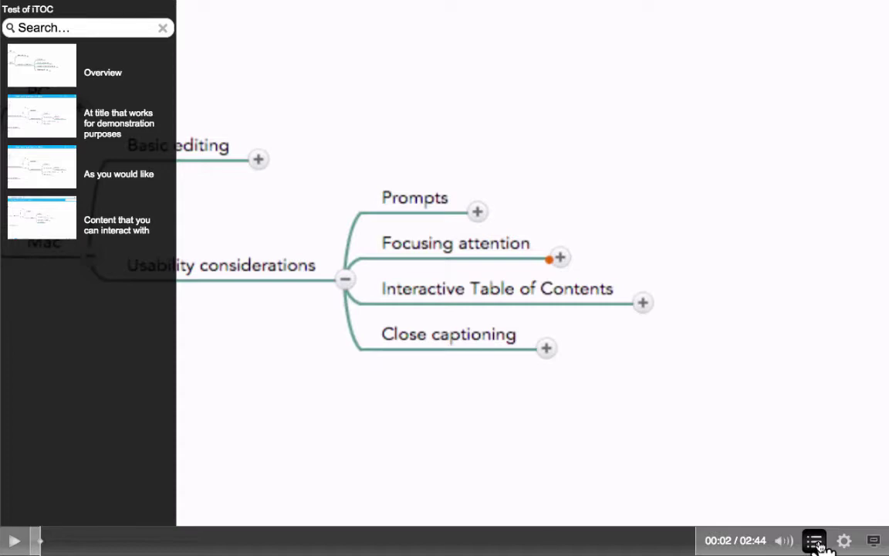
key("Escape")
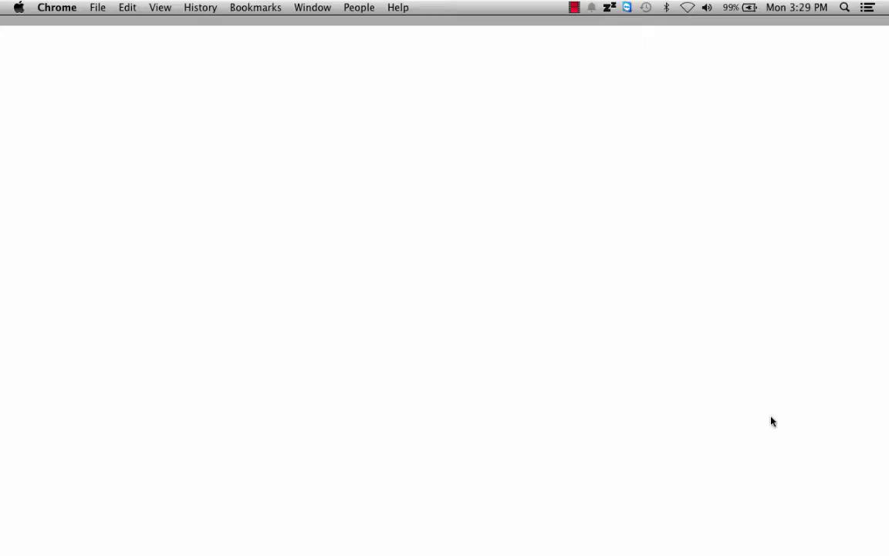